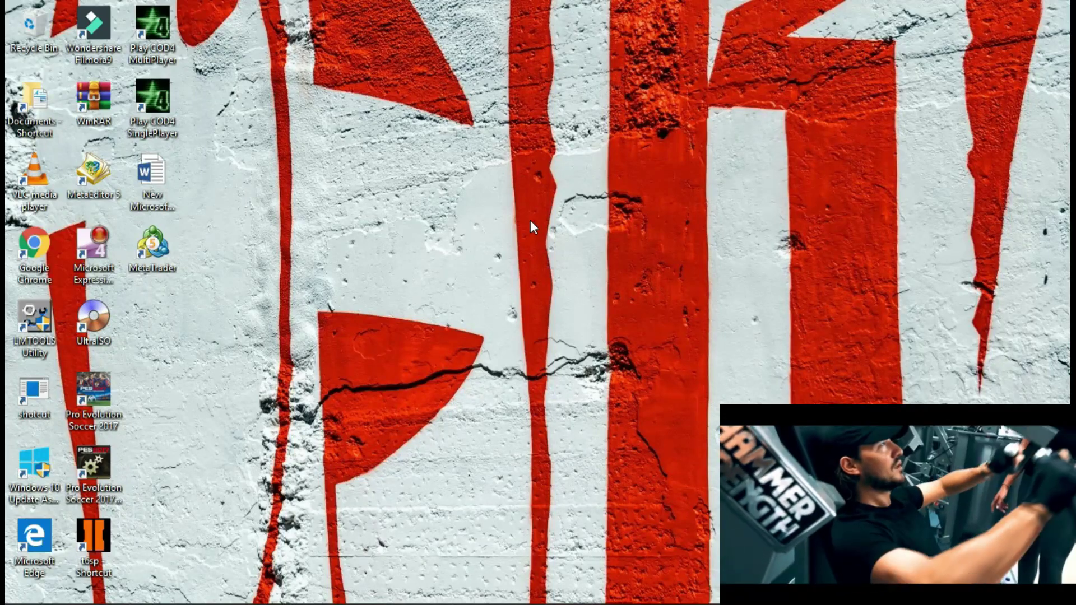
# - Launch Google Chrome in a maximized window and go to takealot.com
pyautogui.doubleClick(39, 249)
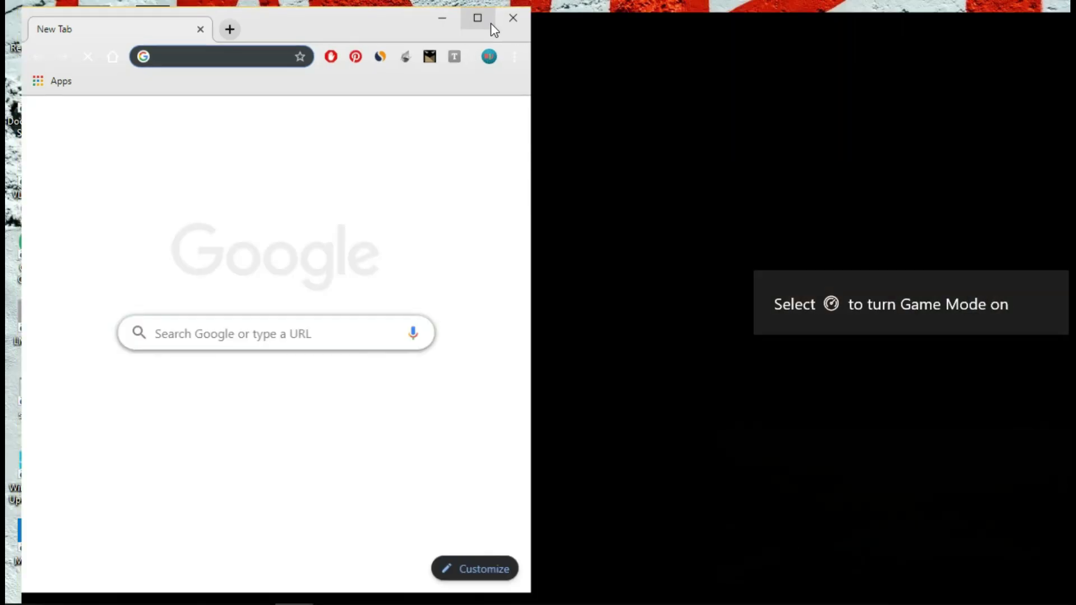
pyautogui.click(492, 25)
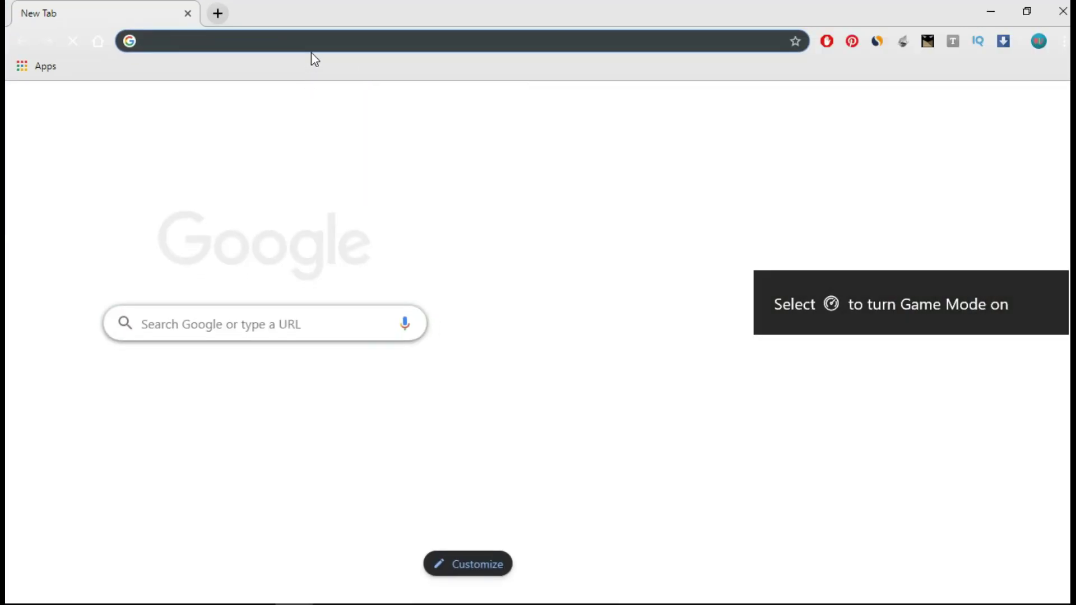
pyautogui.write('takealot.com')
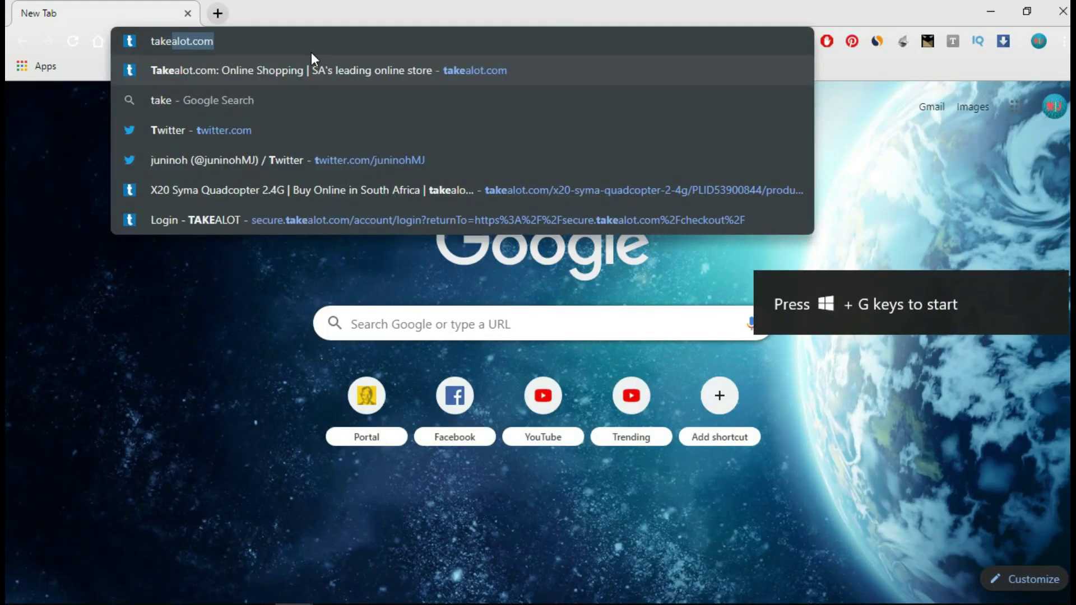
pyautogui.press('Return')
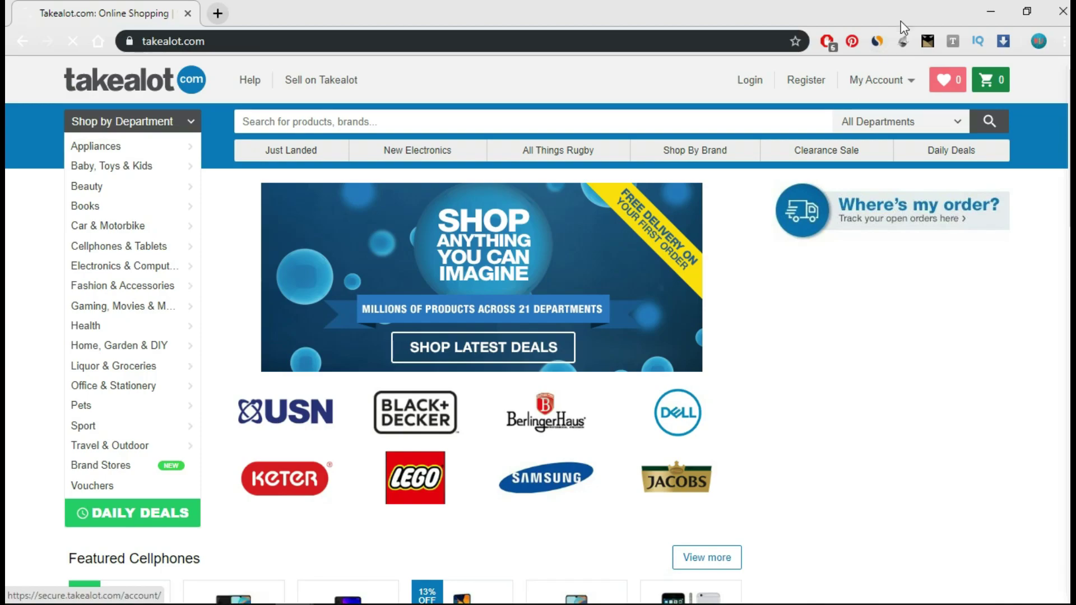
# - Check the SimilarWeb traffic statistics for takealot.com, including its rankings and monthly visits
pyautogui.click(876, 43)
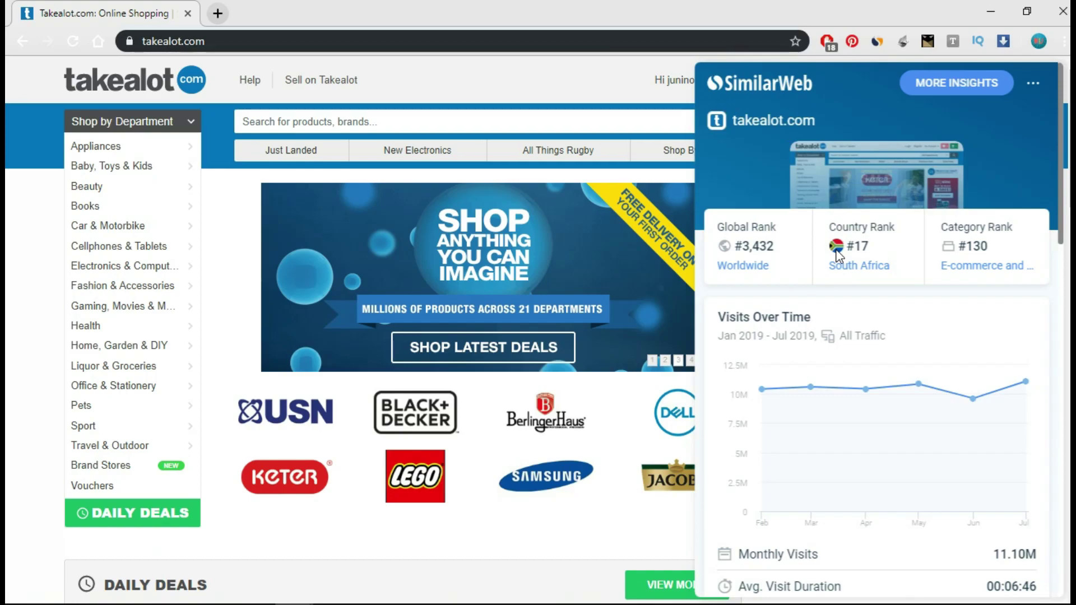
pyautogui.doubleClick(1019, 552)
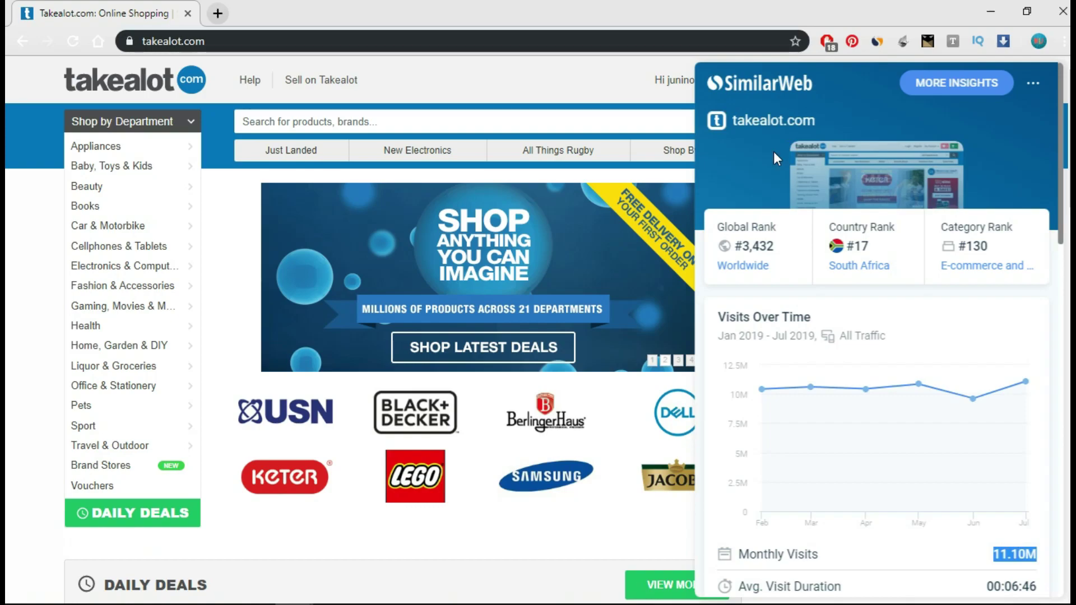
pyautogui.click(580, 71)
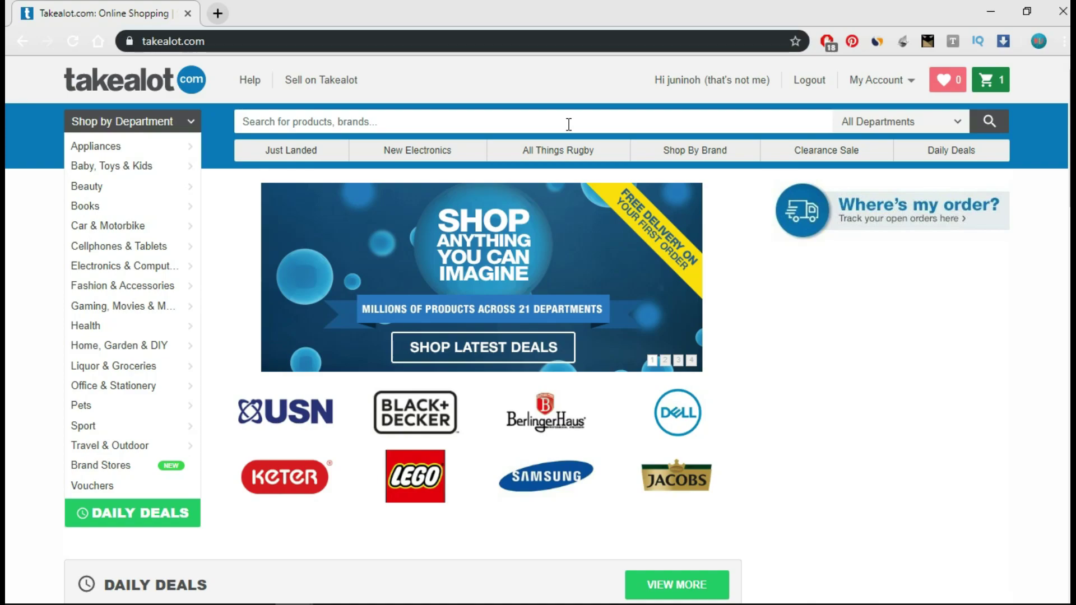
# - Open the Daily Deals page of the store and go to its product listing
pyautogui.click(945, 161)
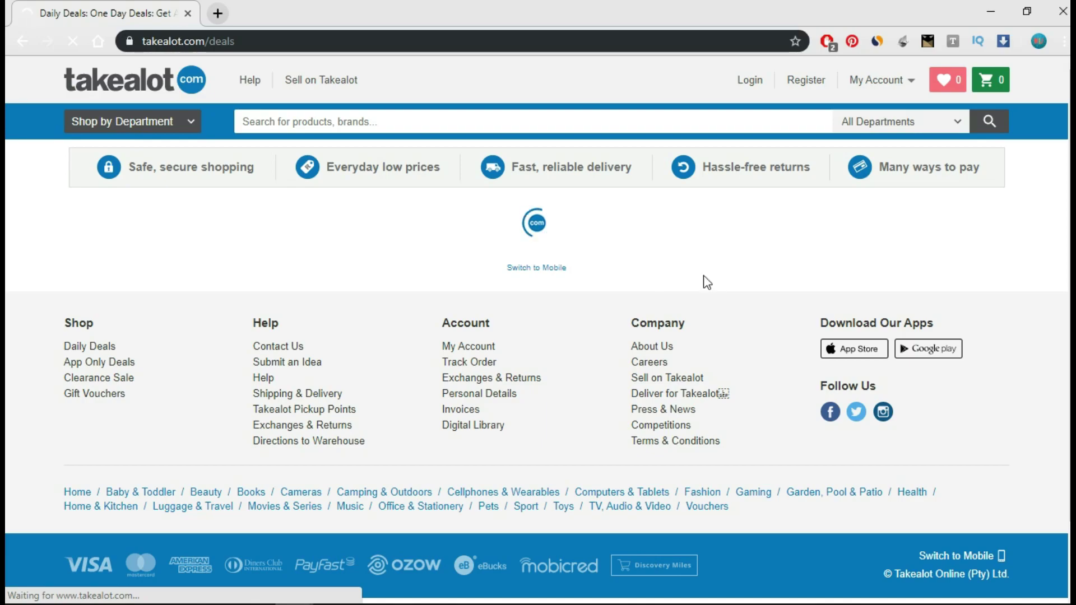
pyautogui.scroll(-1, 521, 285)
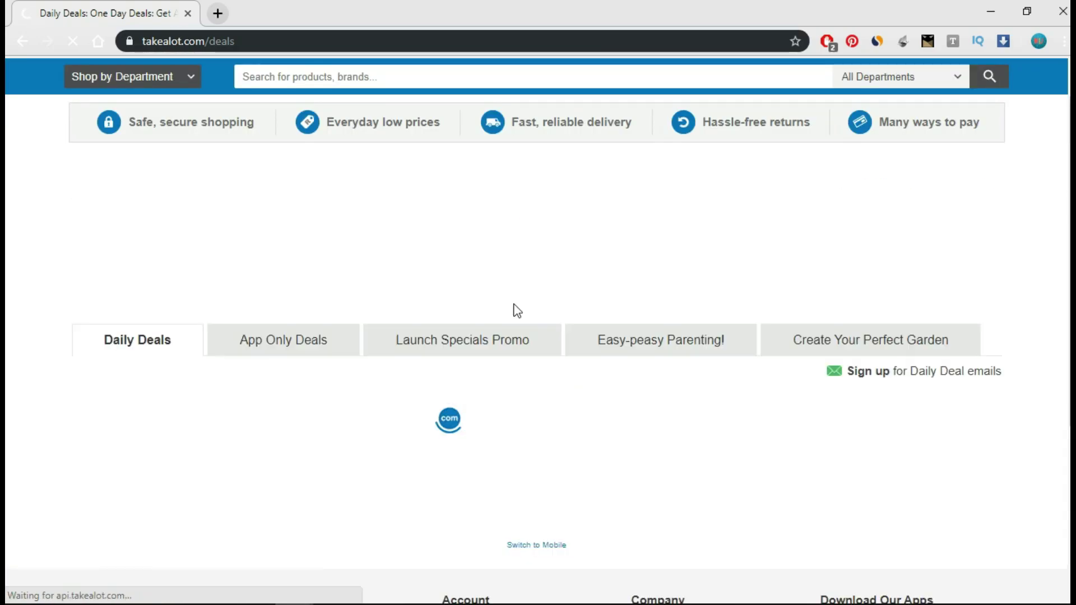
pyautogui.scroll(-3, 517, 310)
pyautogui.scroll(-1, 517, 310)
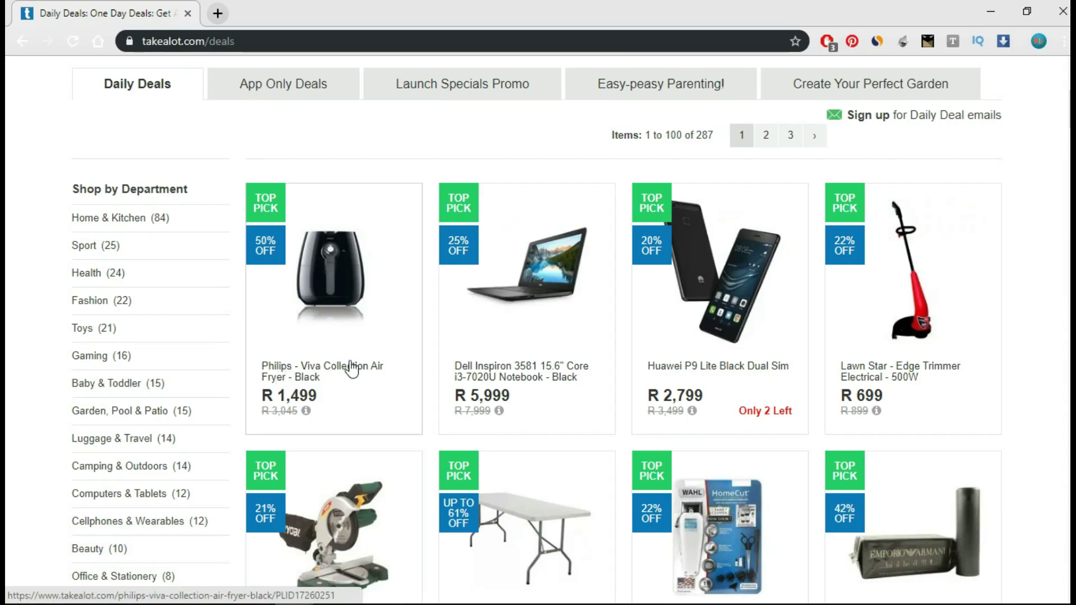
# - Browse the Daily Deals products, comparing their discounted prices with the original prices and checking the remaining stock
pyautogui.click(334, 409)
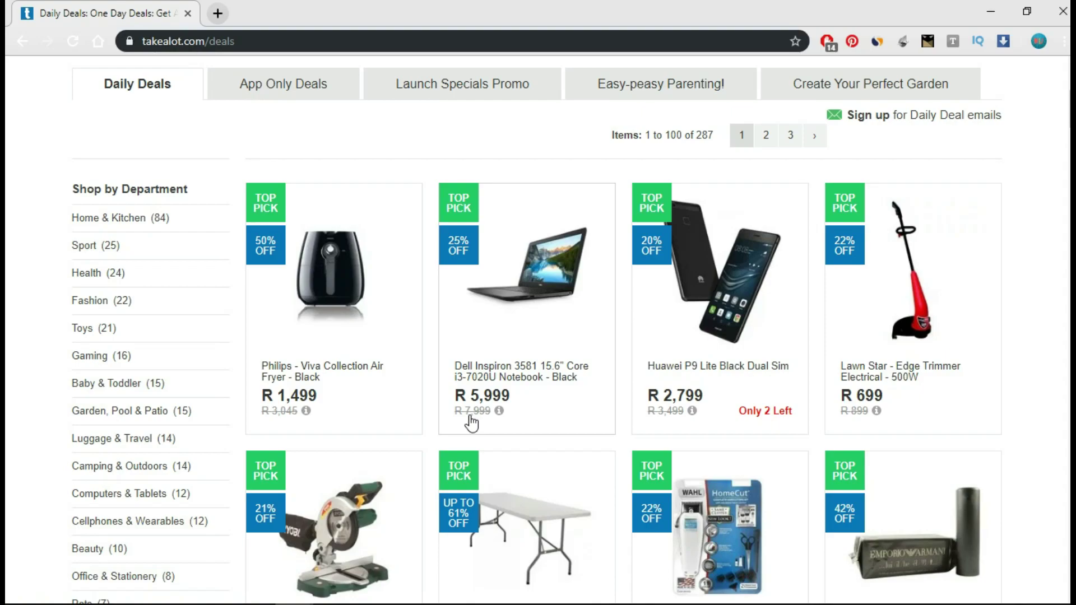
pyautogui.scroll(-2, 470, 423)
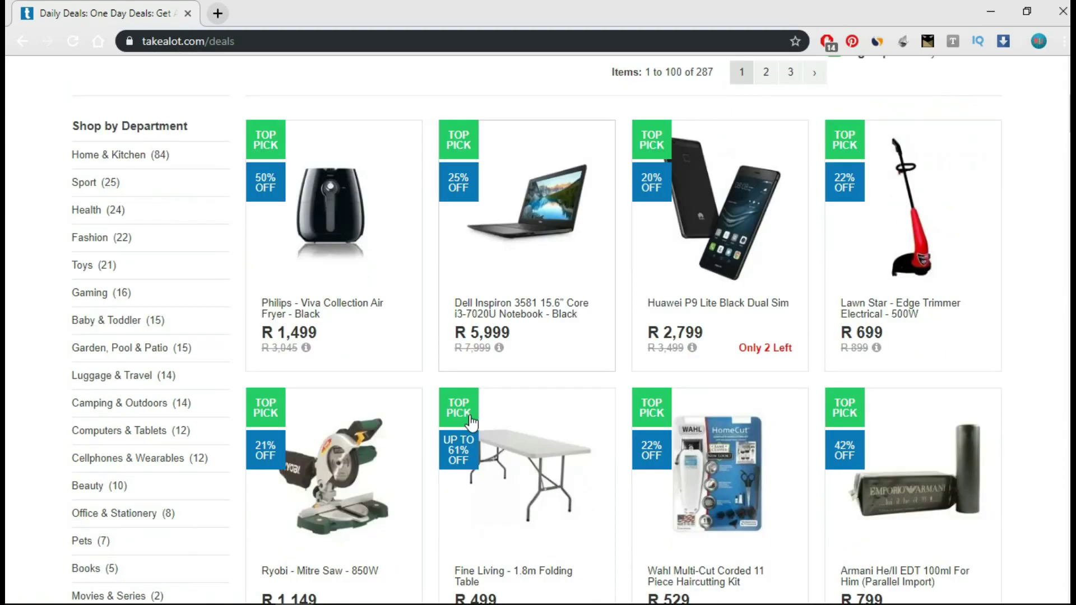
pyautogui.scroll(-1, 470, 423)
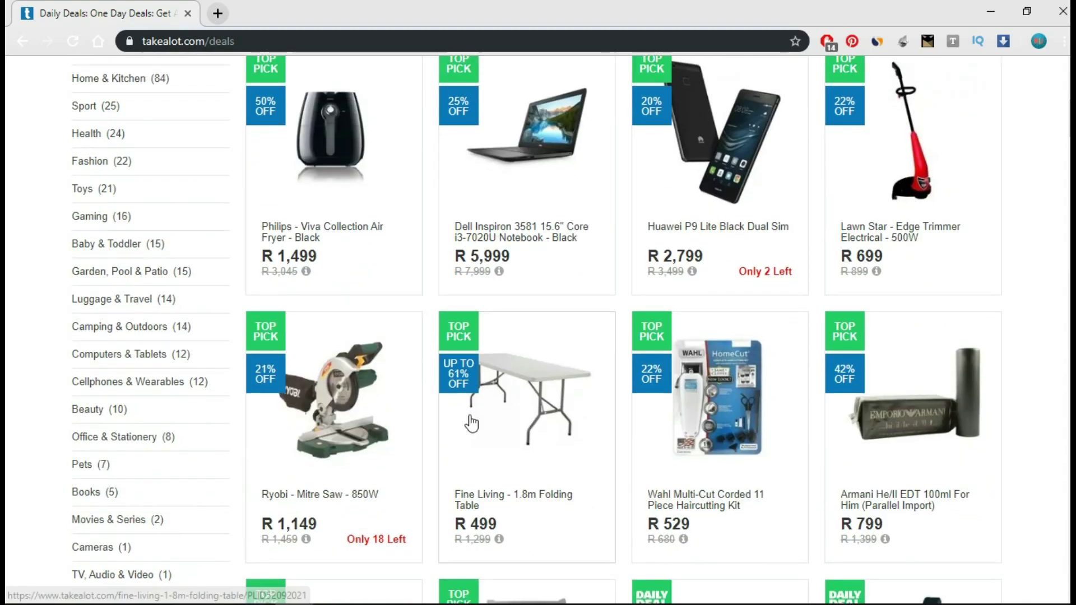
pyautogui.scroll(-1, 471, 422)
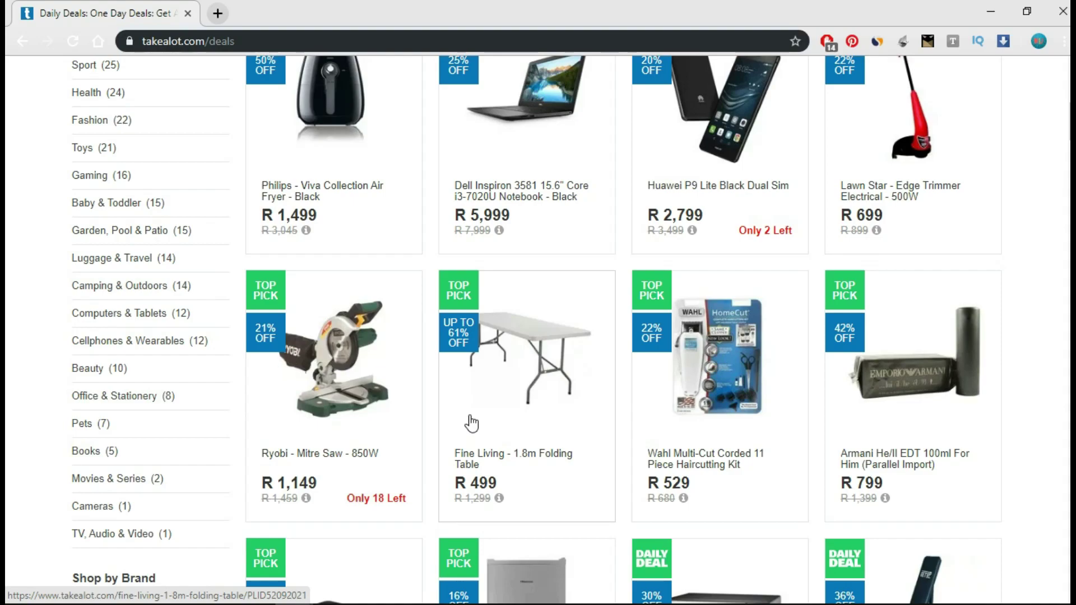
pyautogui.scroll(-3, 471, 423)
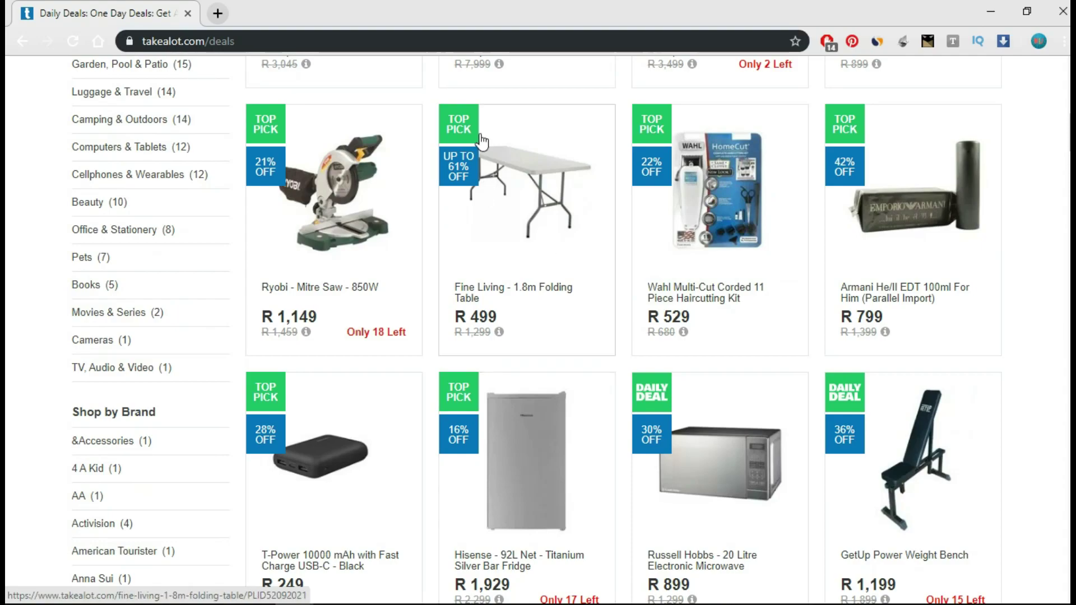
pyautogui.scroll(-2, 488, 382)
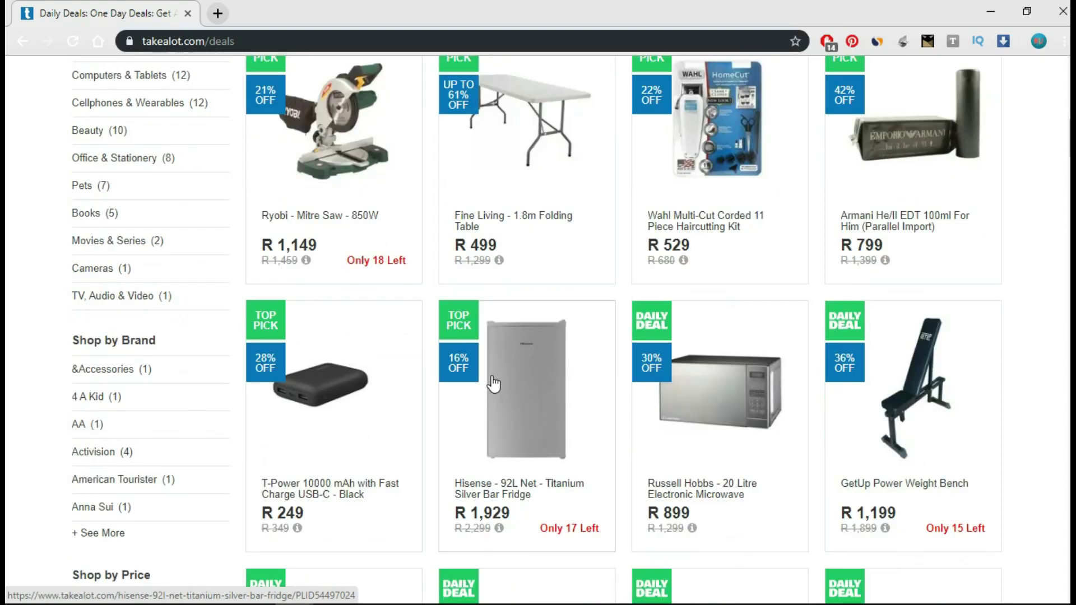
pyautogui.scroll(-1, 448, 404)
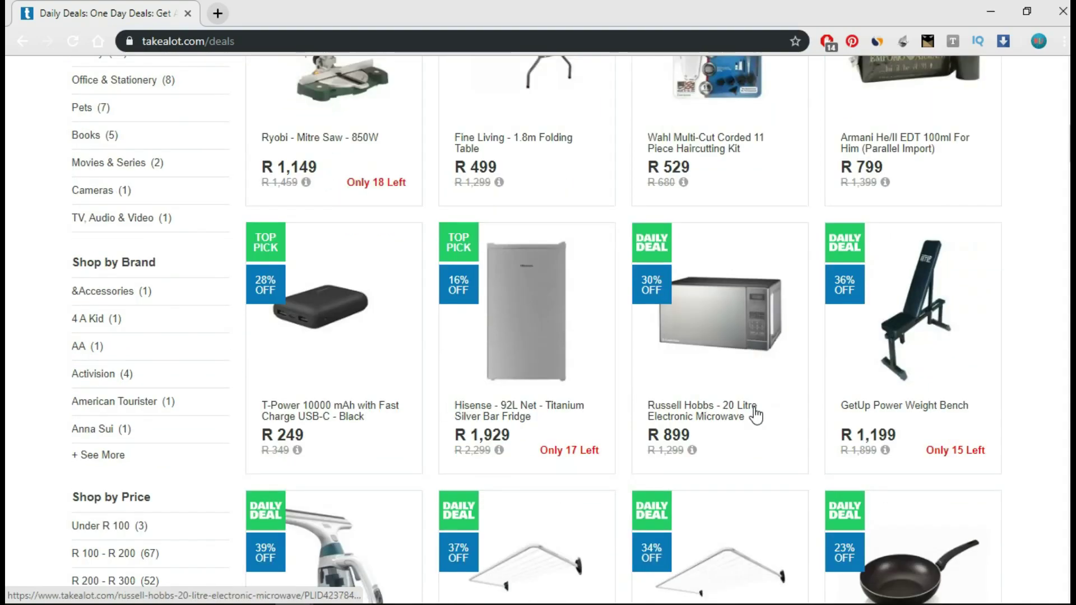
pyautogui.scroll(-1, 714, 399)
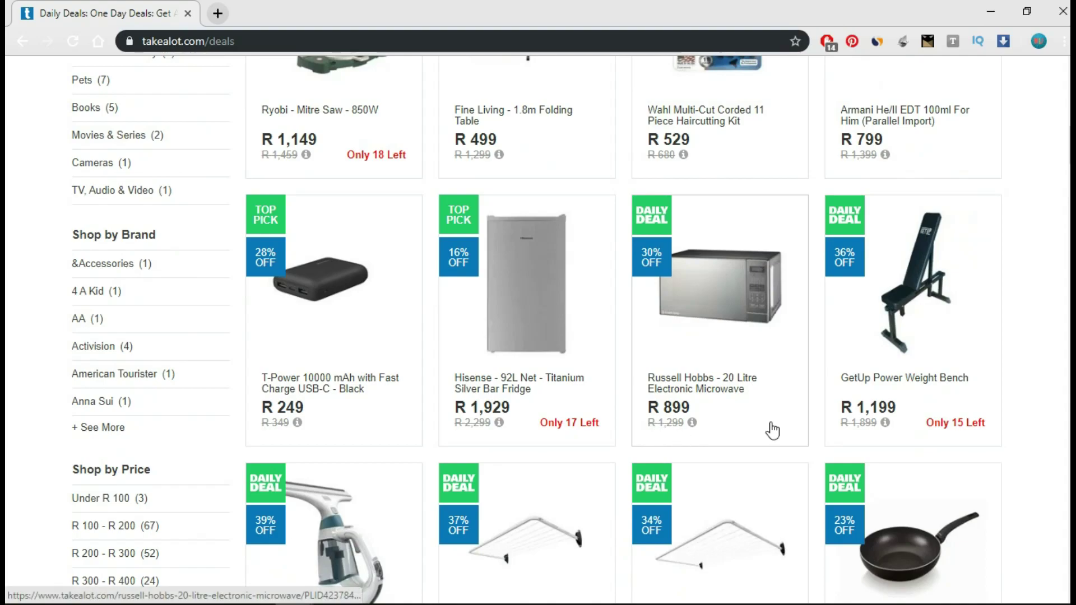
pyautogui.scroll(-1, 773, 431)
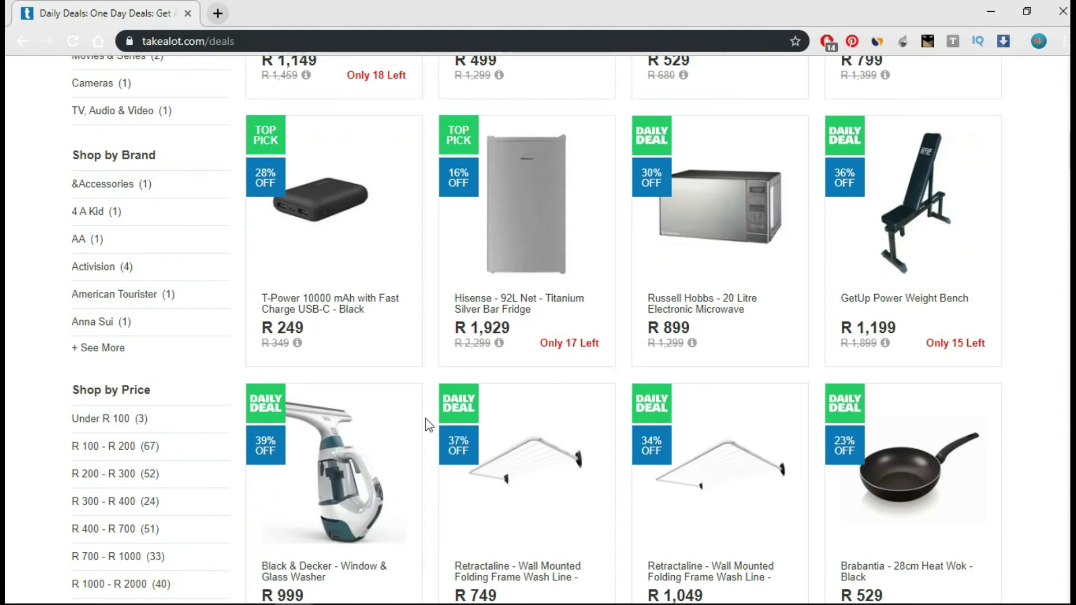
pyautogui.scroll(-15, 427, 423)
pyautogui.scroll(-6, 426, 412)
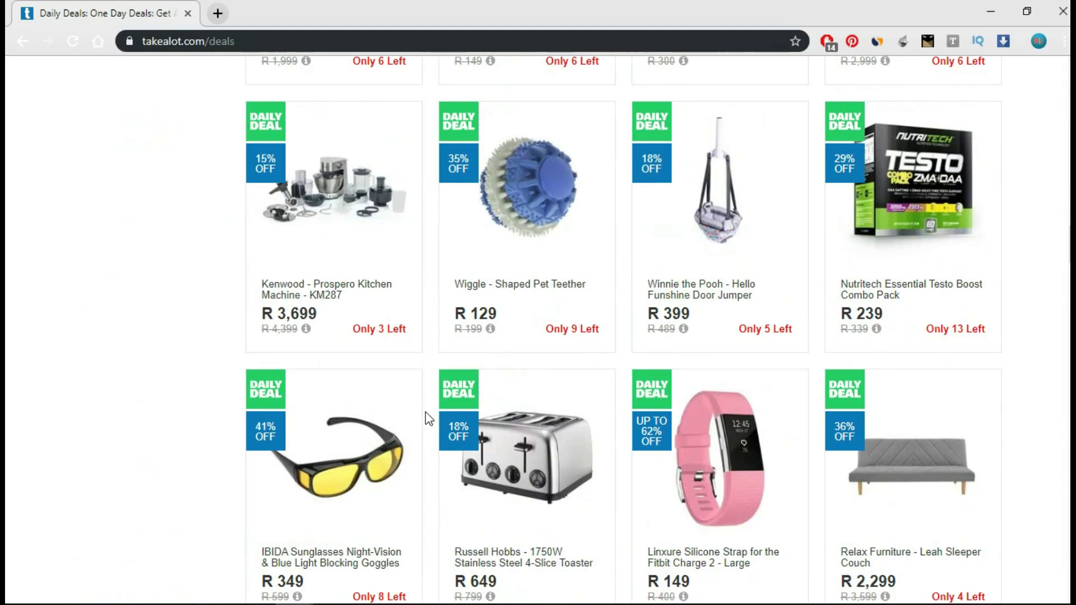
pyautogui.scroll(-2, 425, 412)
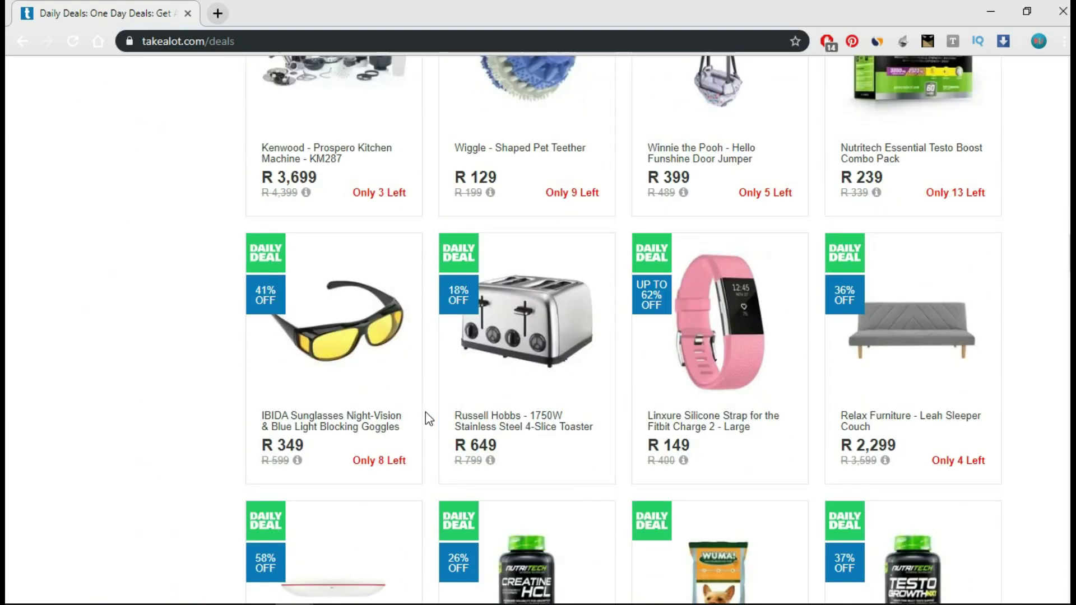
pyautogui.scroll(-1, 489, 418)
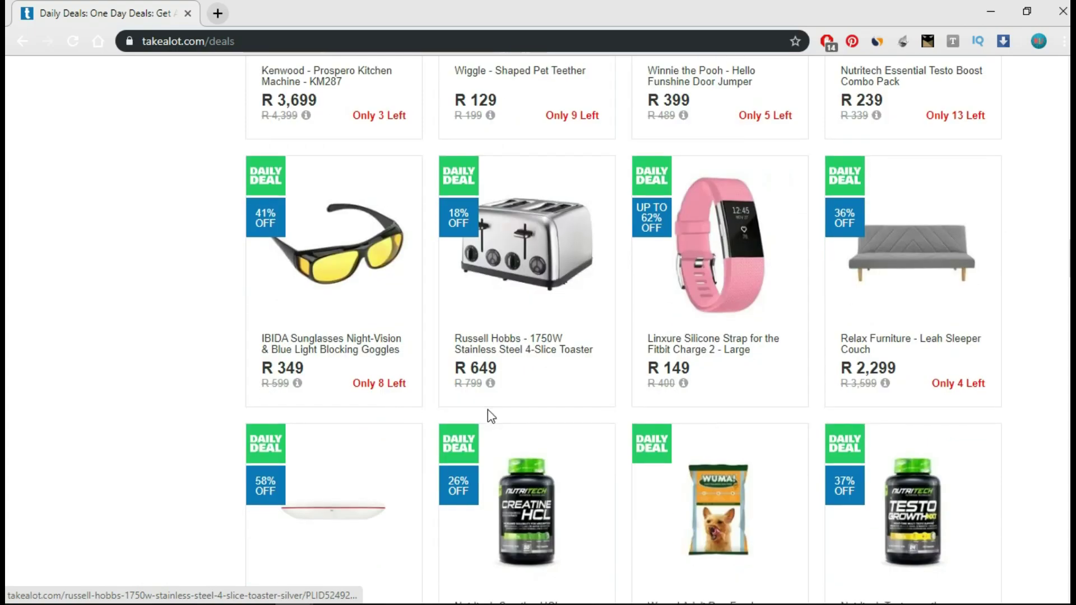
pyautogui.scroll(-1, 491, 418)
pyautogui.scroll(-1, 489, 418)
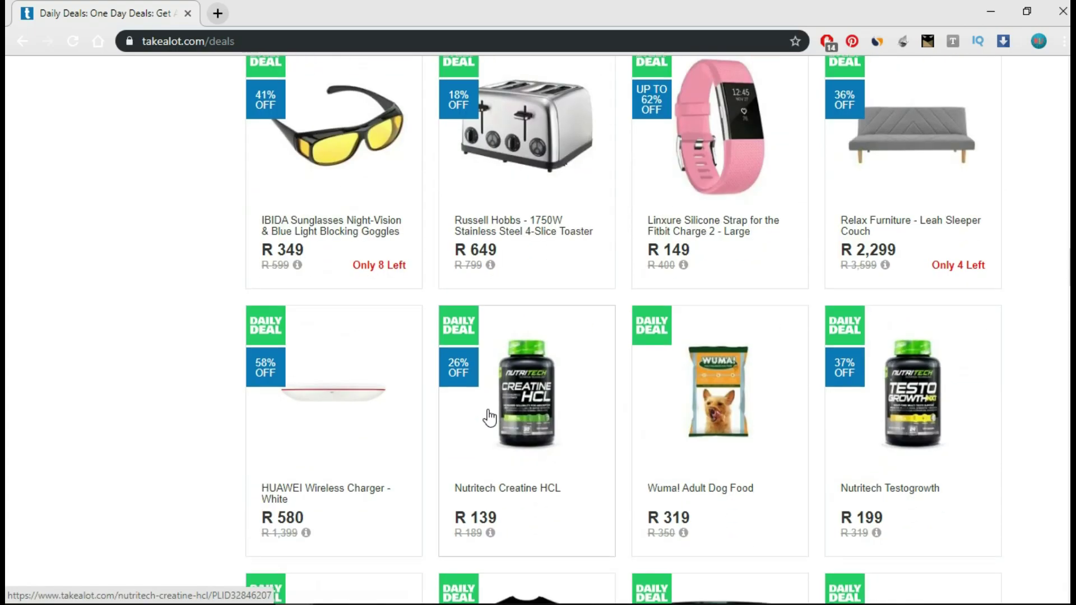
pyautogui.moveTo(489, 417); pyautogui.dragTo(563, 220)
pyautogui.scroll(-1, 563, 218)
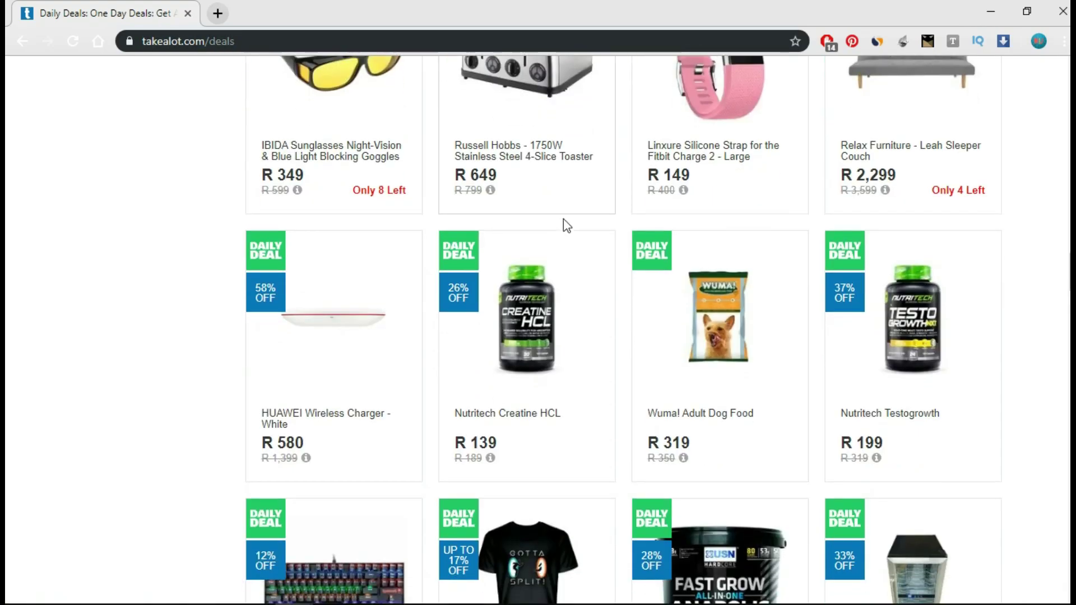
pyautogui.scroll(-1, 563, 220)
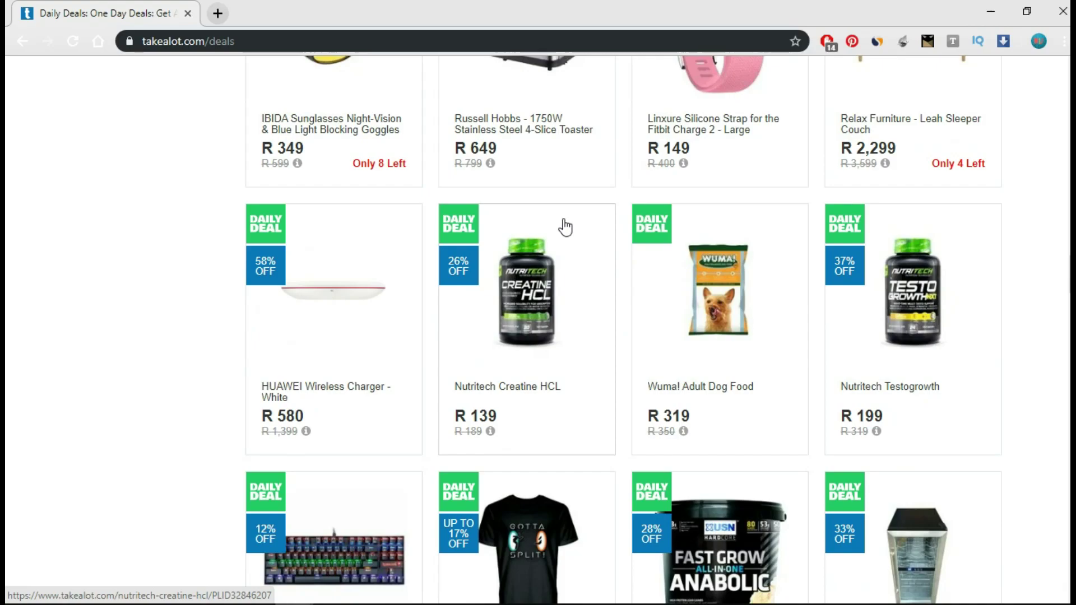
pyautogui.scroll(-1, 565, 227)
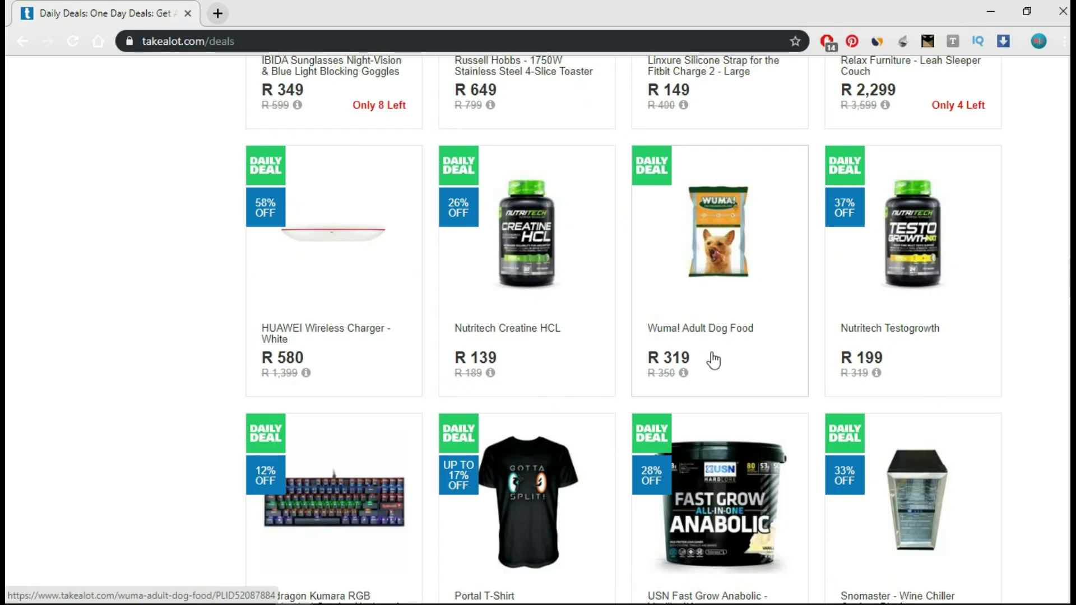
pyautogui.scroll(-2, 713, 365)
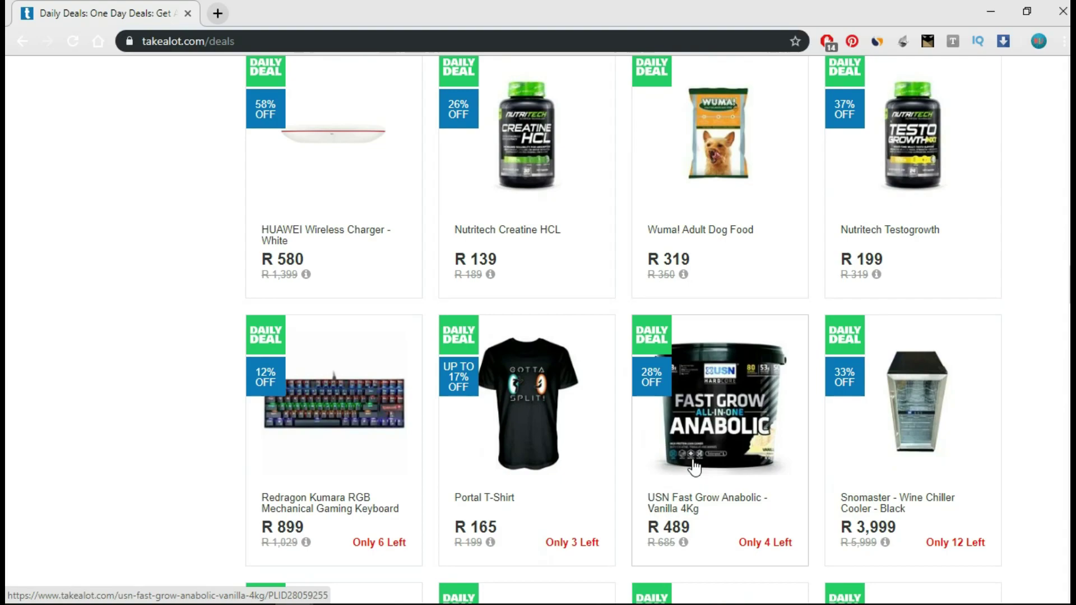
pyautogui.scroll(-5, 682, 466)
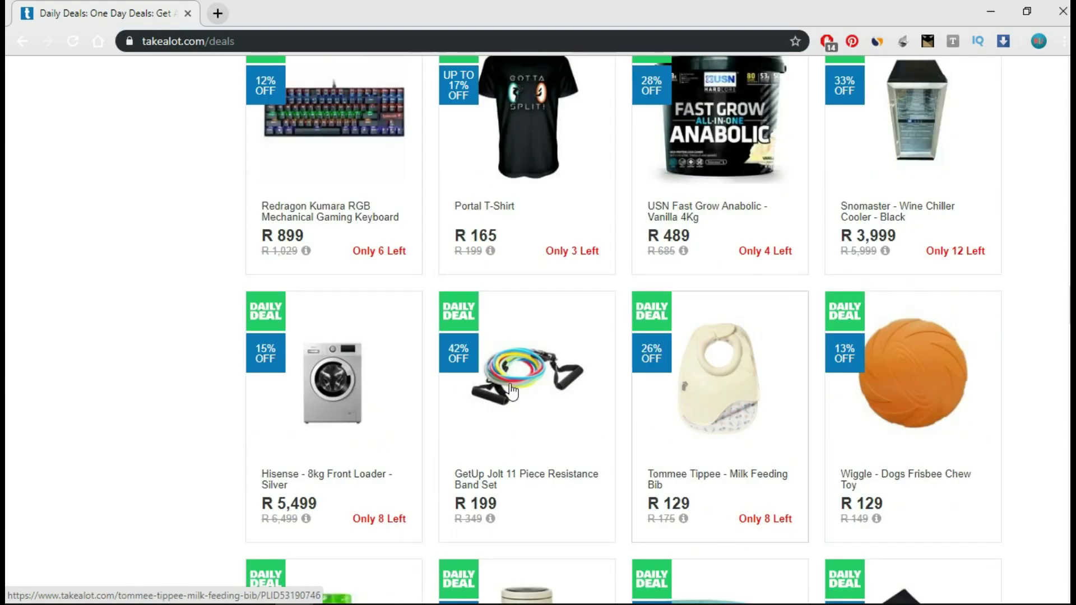
pyautogui.scroll(-2, 512, 391)
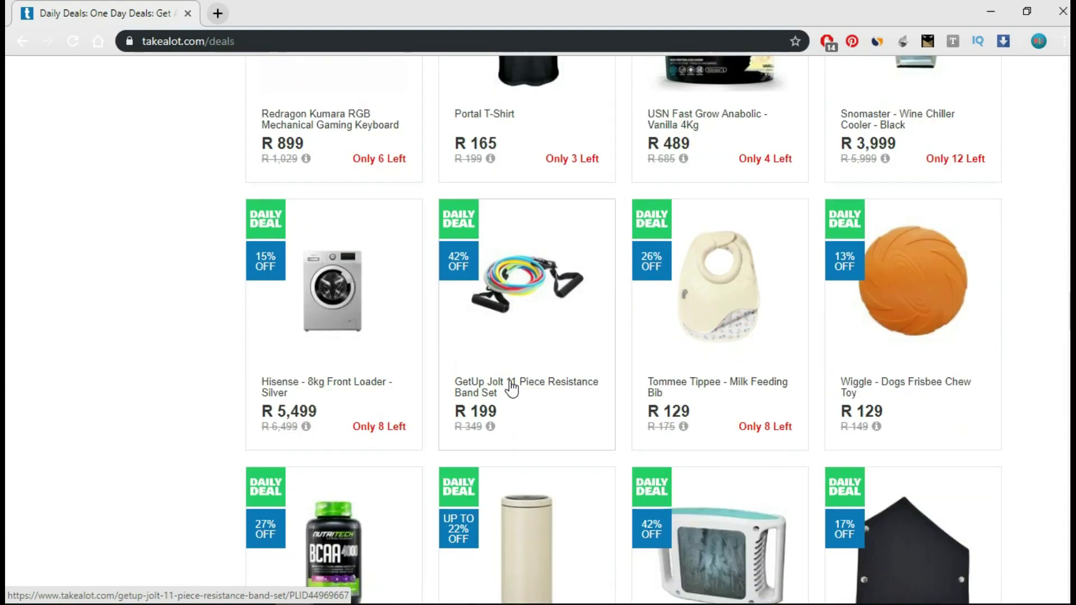
pyautogui.scroll(-4, 511, 390)
pyautogui.scroll(-10, 511, 388)
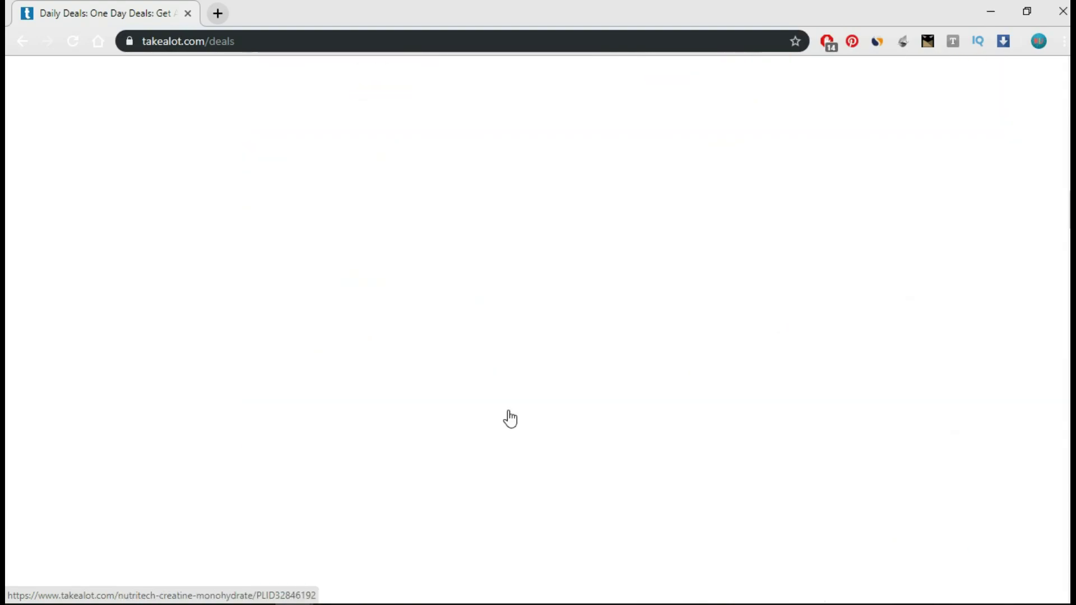
# - Return to the store's search field and search all departments for "gopro"
pyautogui.scroll(15, 493, 347)
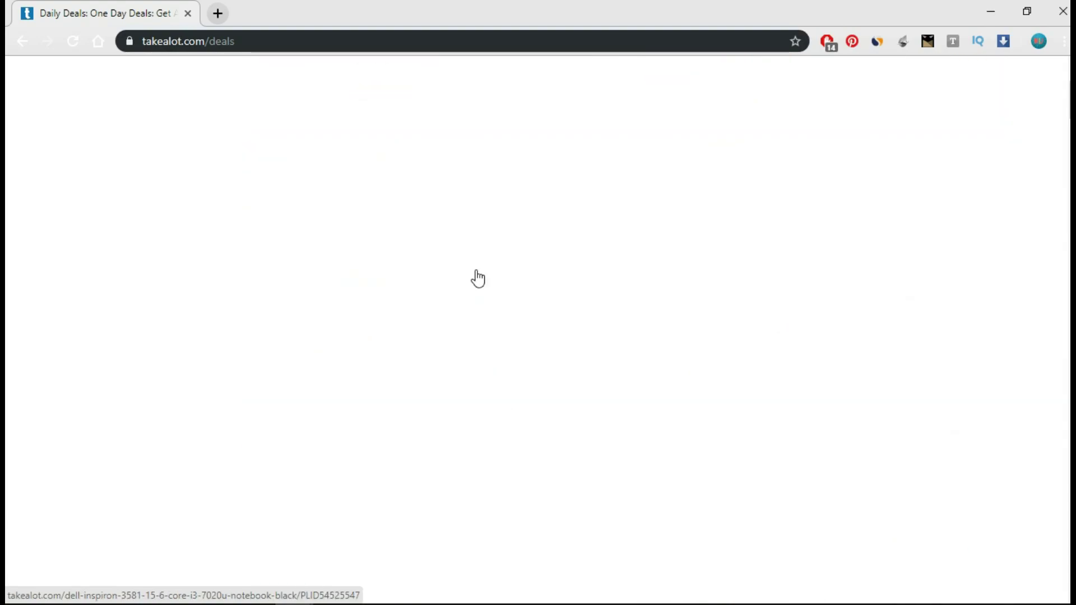
pyautogui.scroll(3, 887, 135)
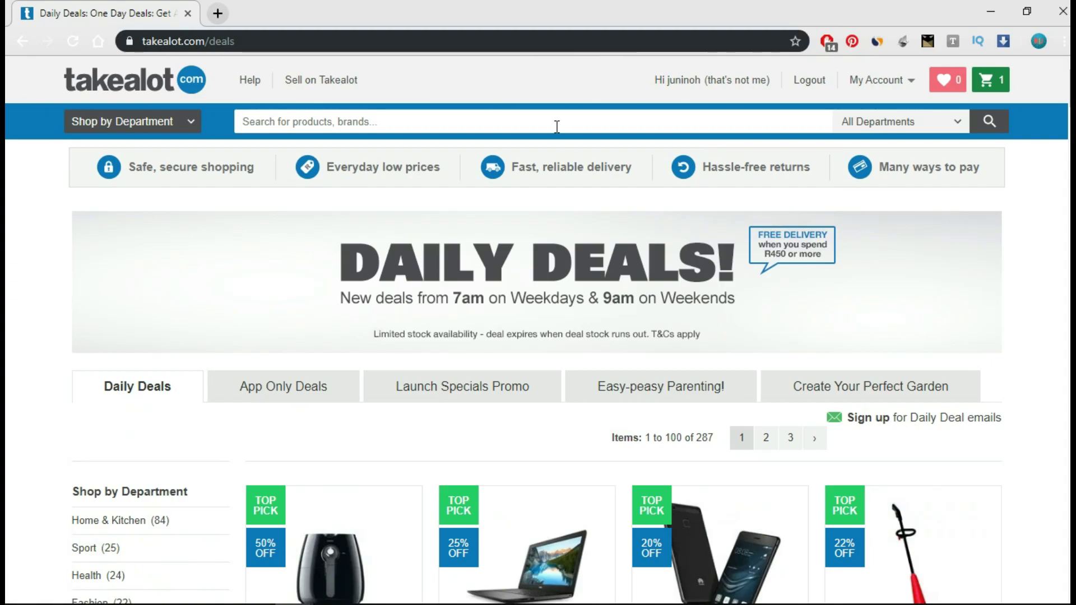
pyautogui.write('gopro')
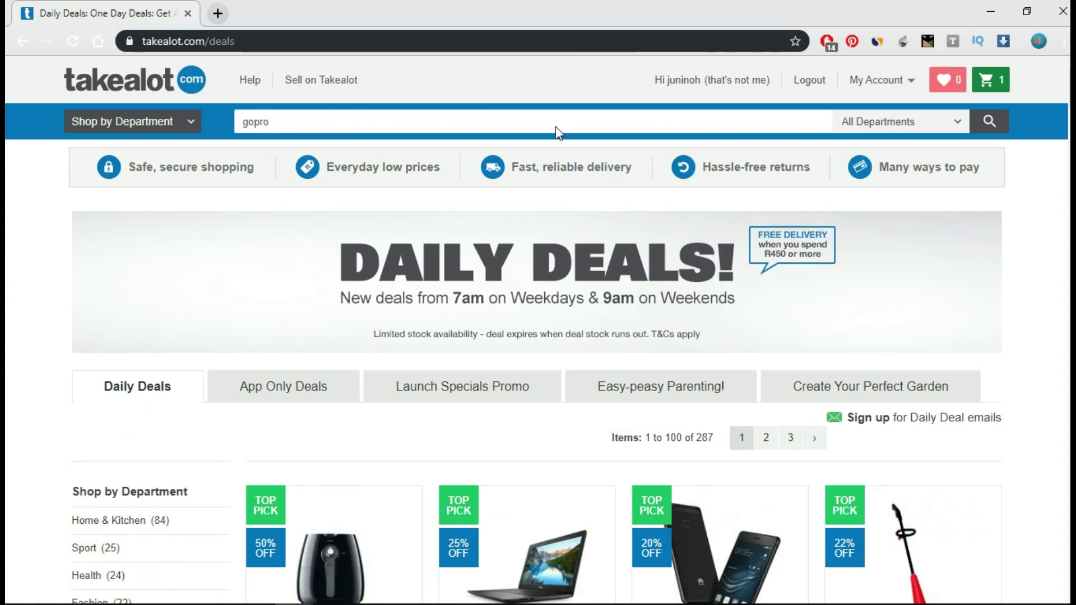
pyautogui.press('Return')
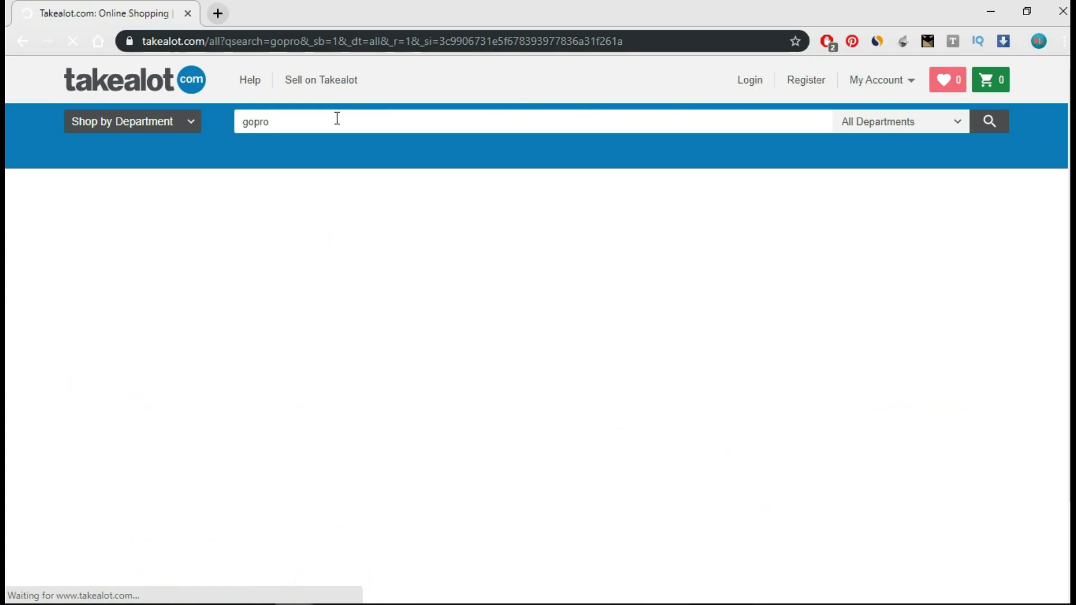
# - Extend the search term to "gopro camera" and dismiss the search suggestions without running the search
pyautogui.write('camer')
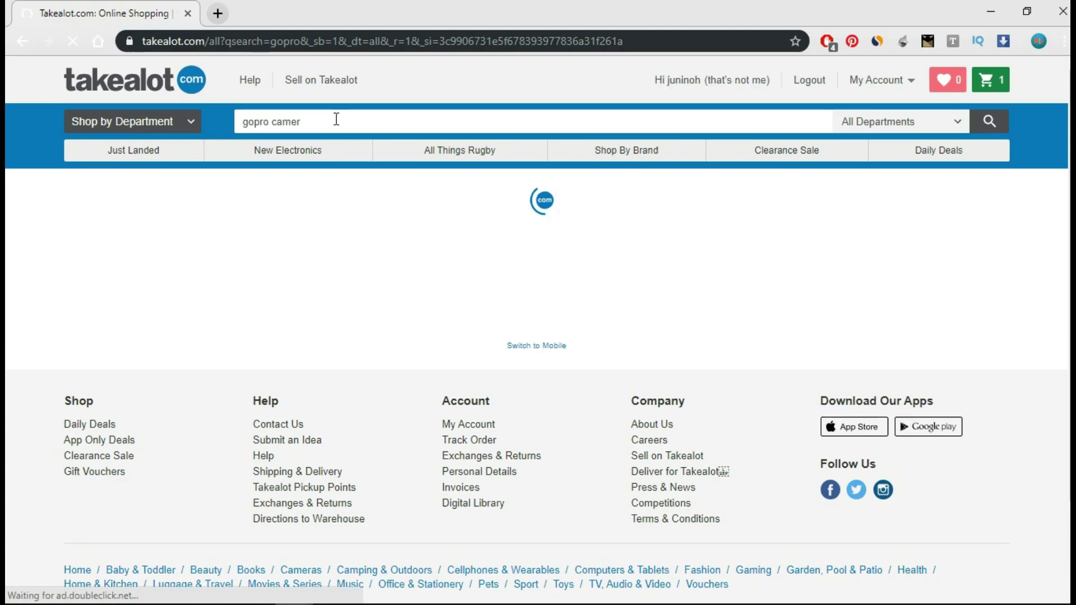
pyautogui.write('a')
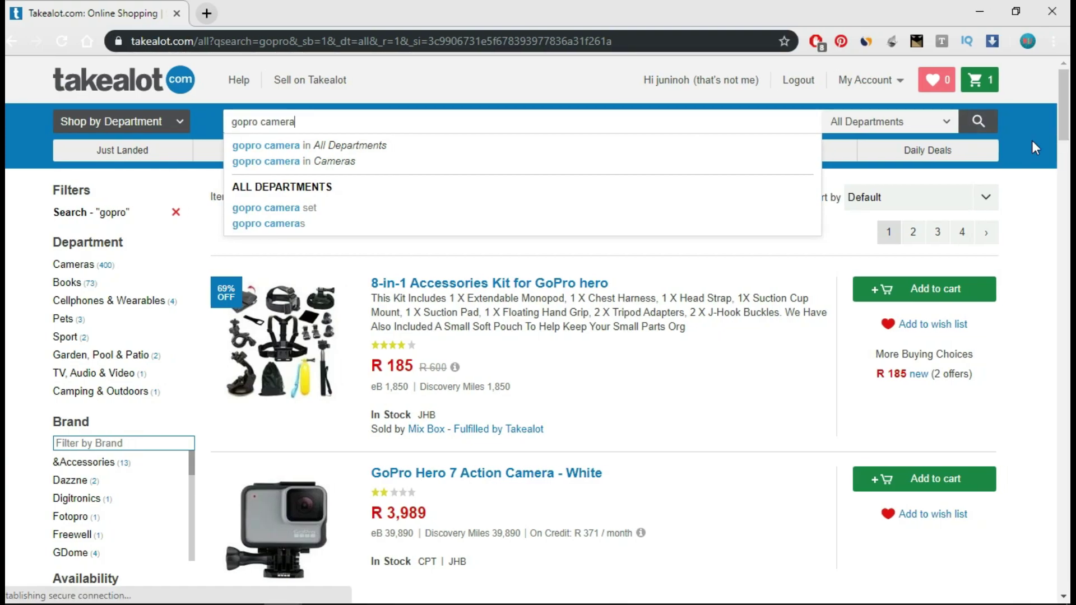
pyautogui.click(486, 329)
# - Browse the "gopro" search results, comparing the cameras and accessories with their prices and discounts
pyautogui.scroll(-2, 474, 452)
pyautogui.scroll(-3, 473, 452)
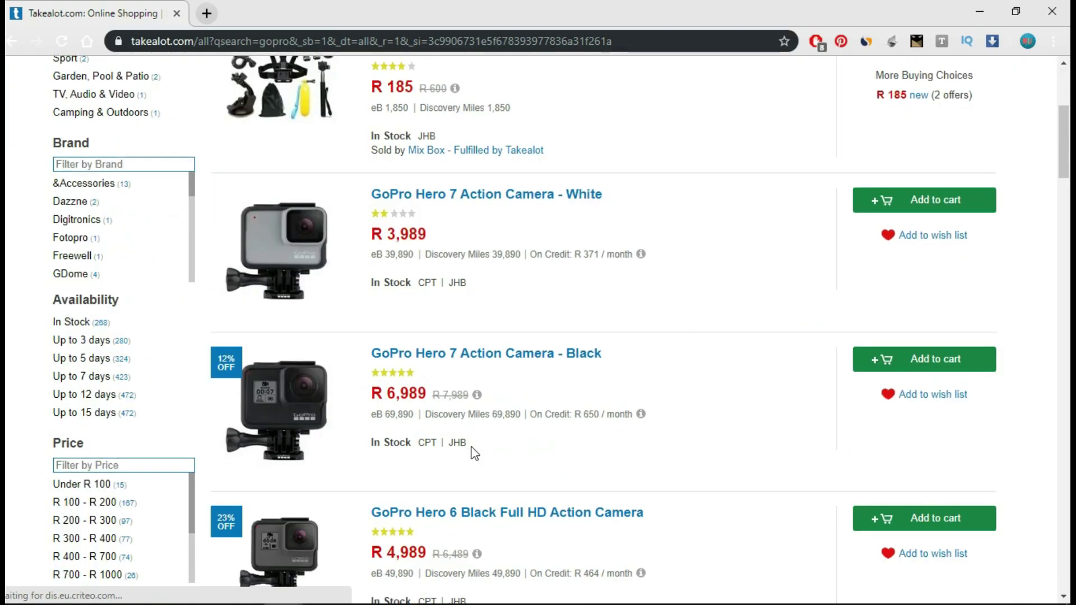
pyautogui.scroll(-2, 473, 452)
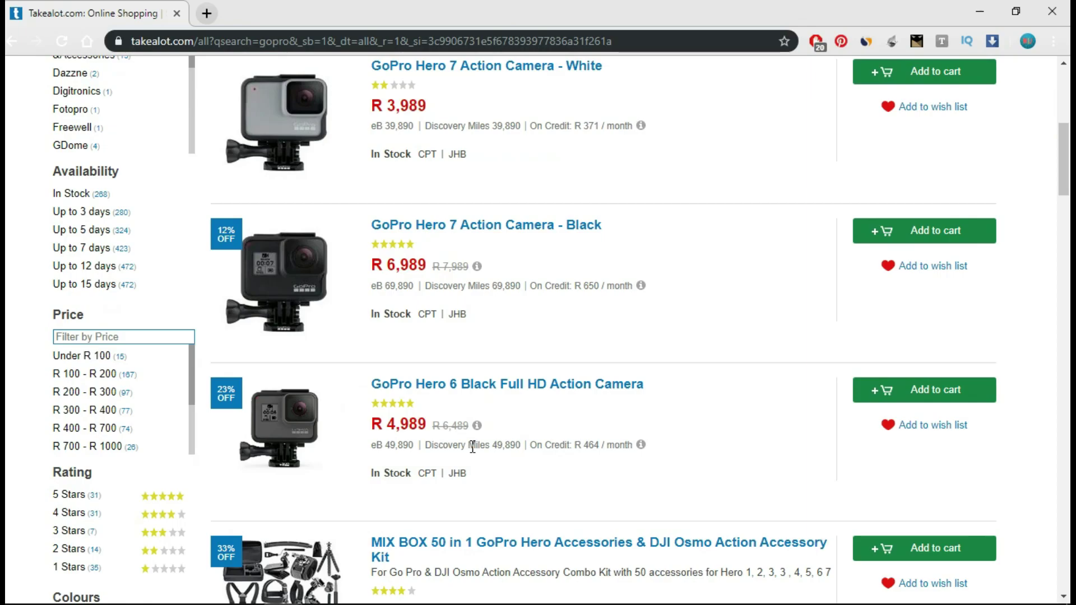
pyautogui.scroll(-6, 473, 446)
pyautogui.scroll(-4, 475, 453)
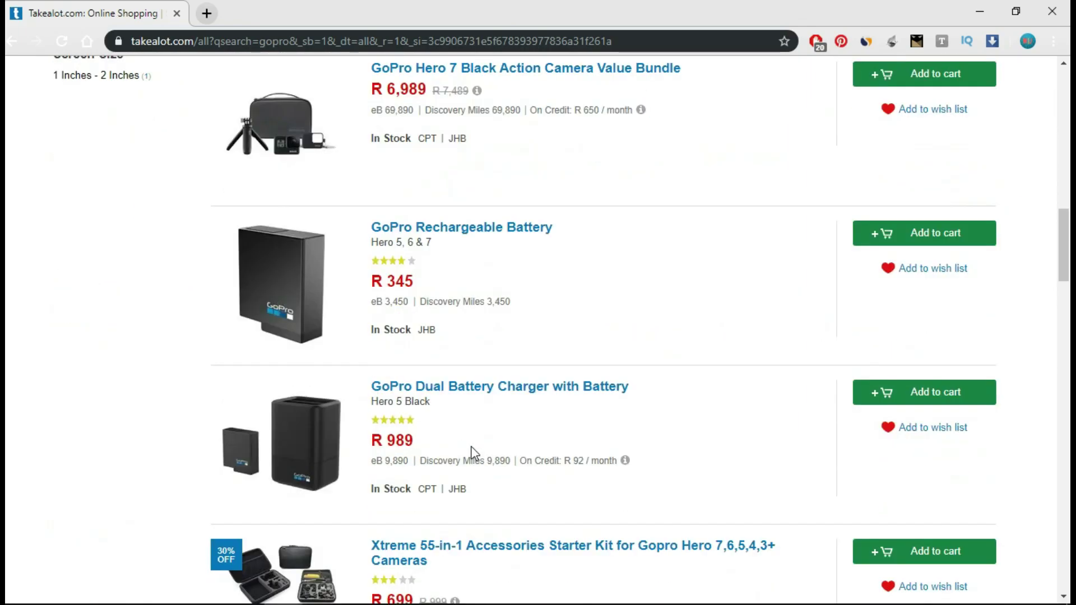
pyautogui.scroll(12, 473, 450)
pyautogui.scroll(3, 473, 453)
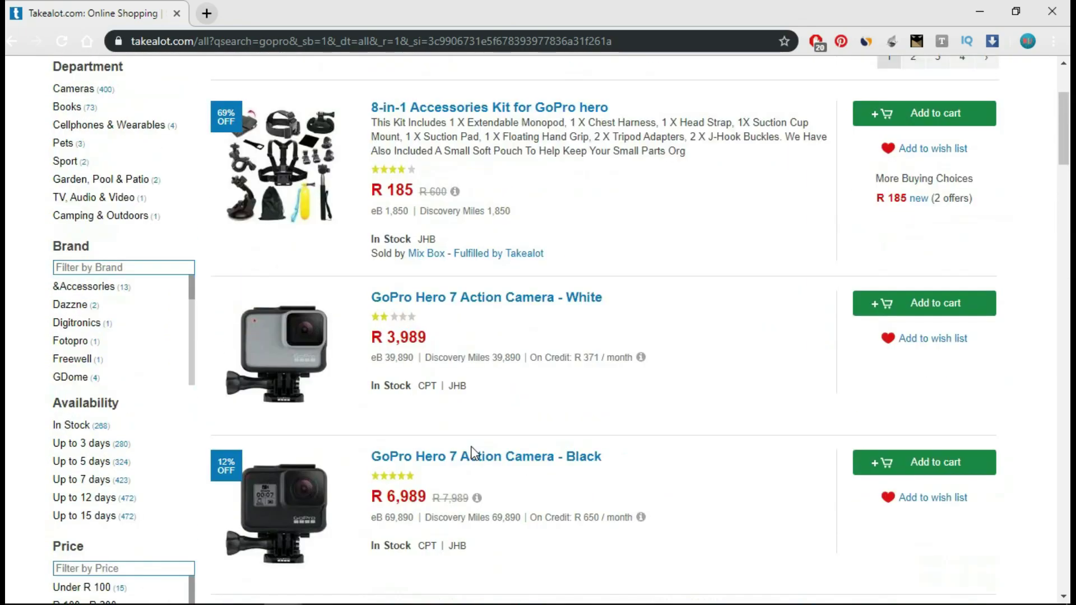
pyautogui.scroll(2, 375, 159)
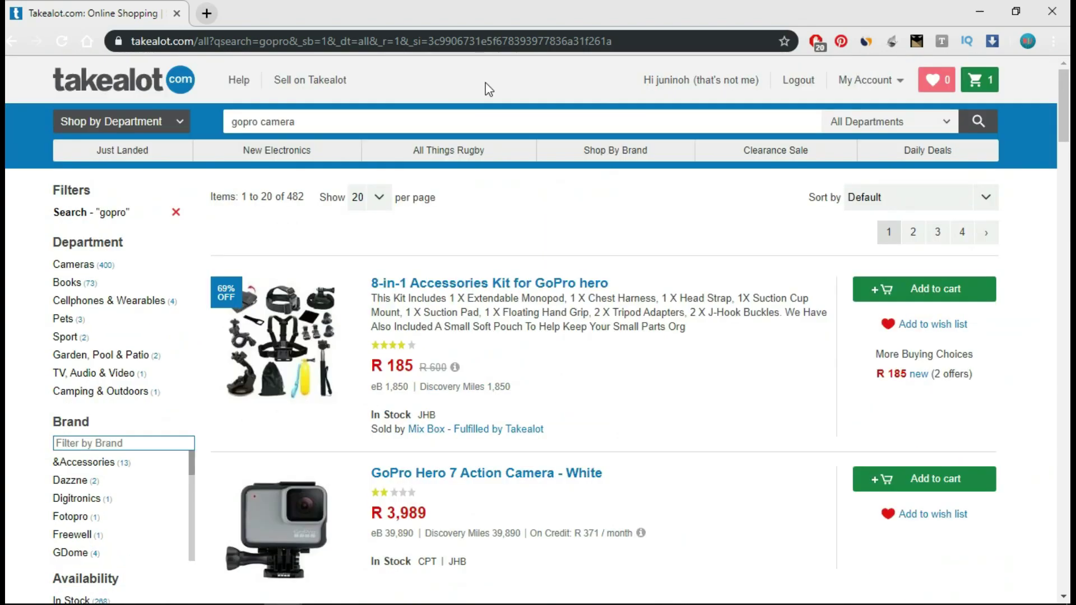
# - Run the search for "gopro camera" and open the product page of the Waterproof HD Sports Camera 1080P
pyautogui.press('Return')
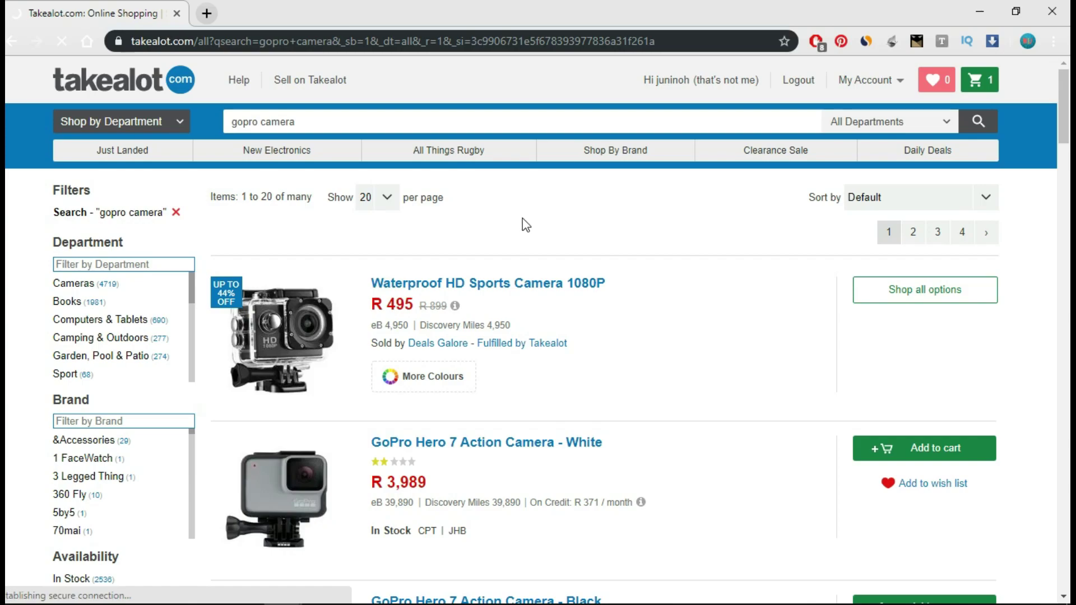
pyautogui.scroll(-1, 492, 283)
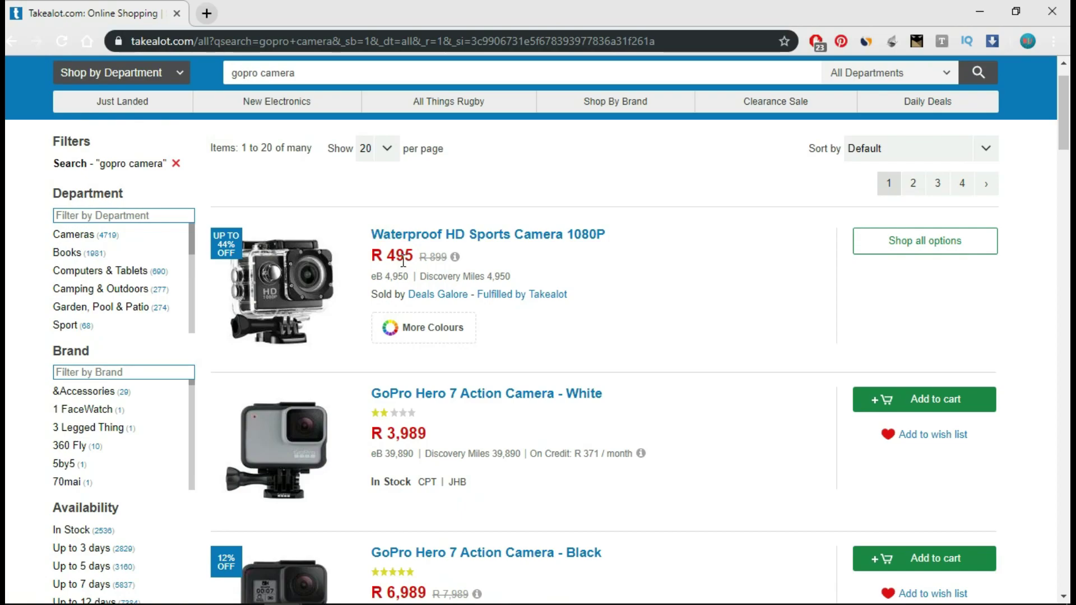
pyautogui.scroll(1, 403, 261)
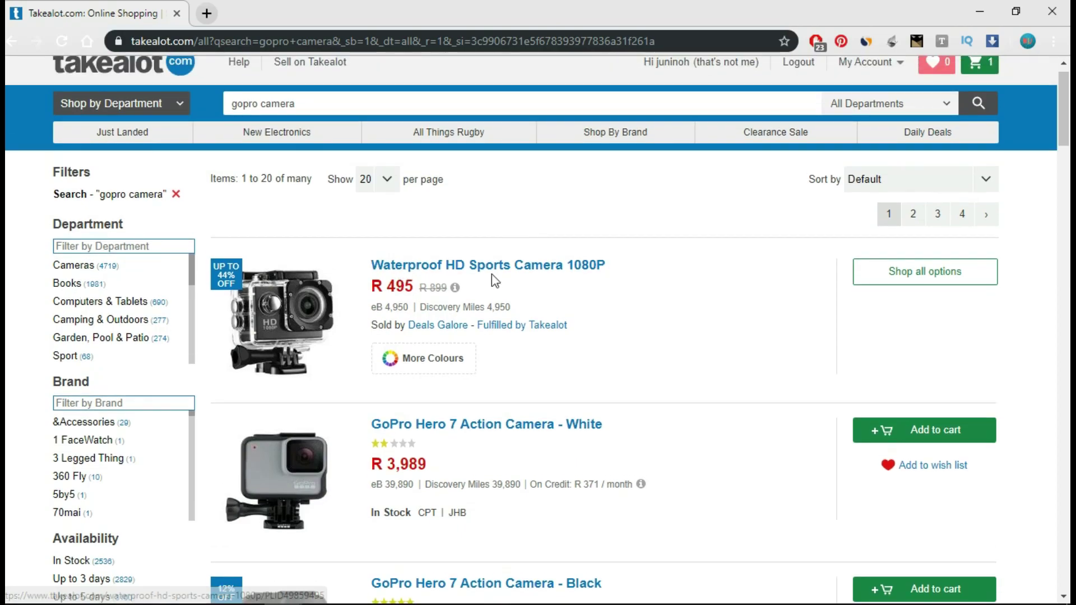
pyautogui.click(492, 274)
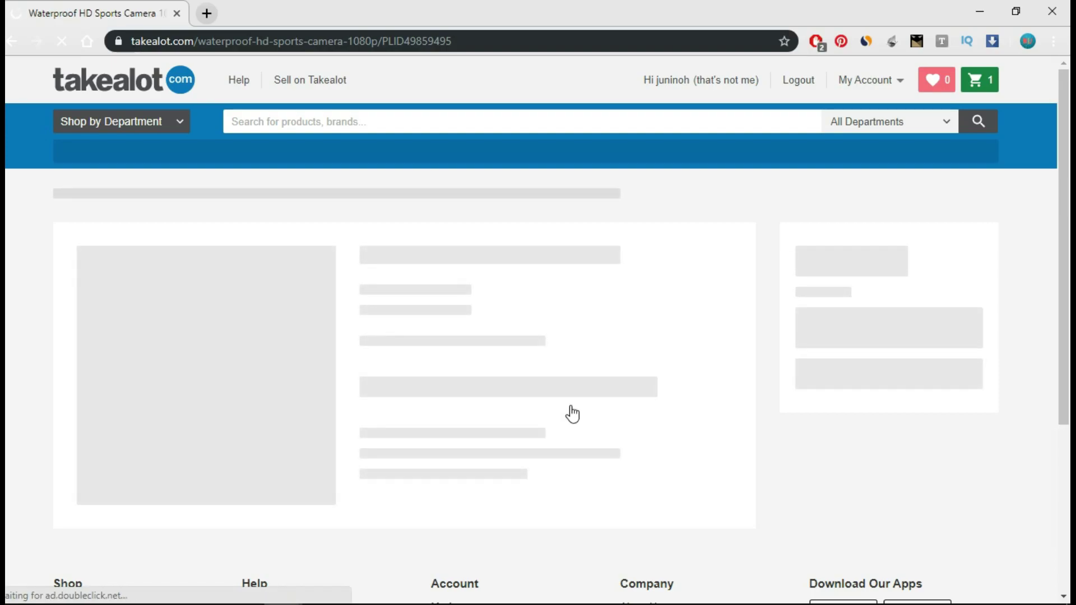
# - Review the camera's product page, highlighting the free delivery and cash on delivery lines and reading the feature description
pyautogui.scroll(-2, 604, 353)
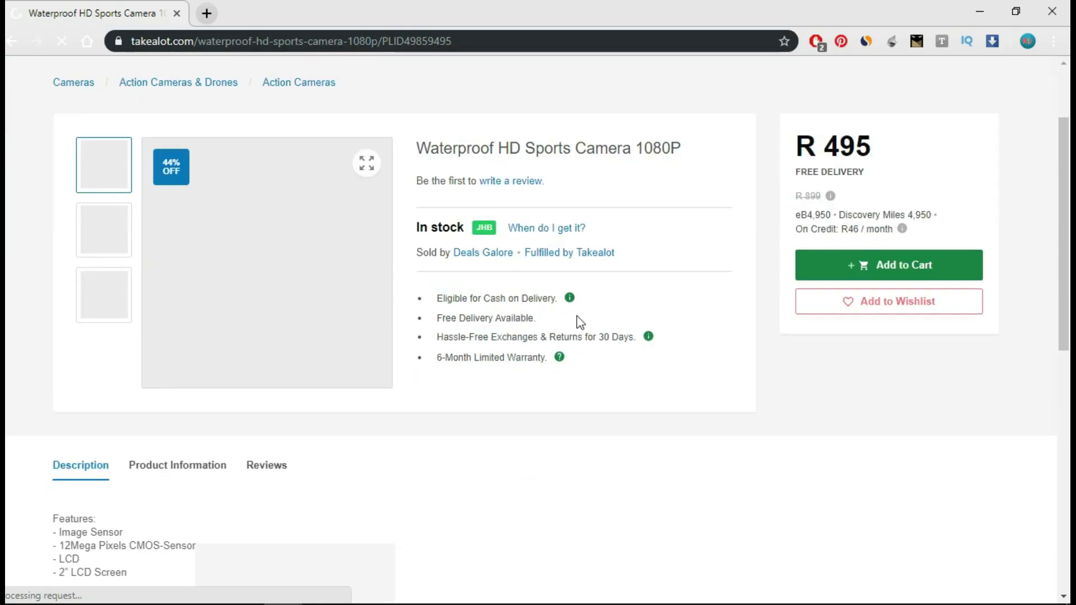
pyautogui.tripleClick(474, 324)
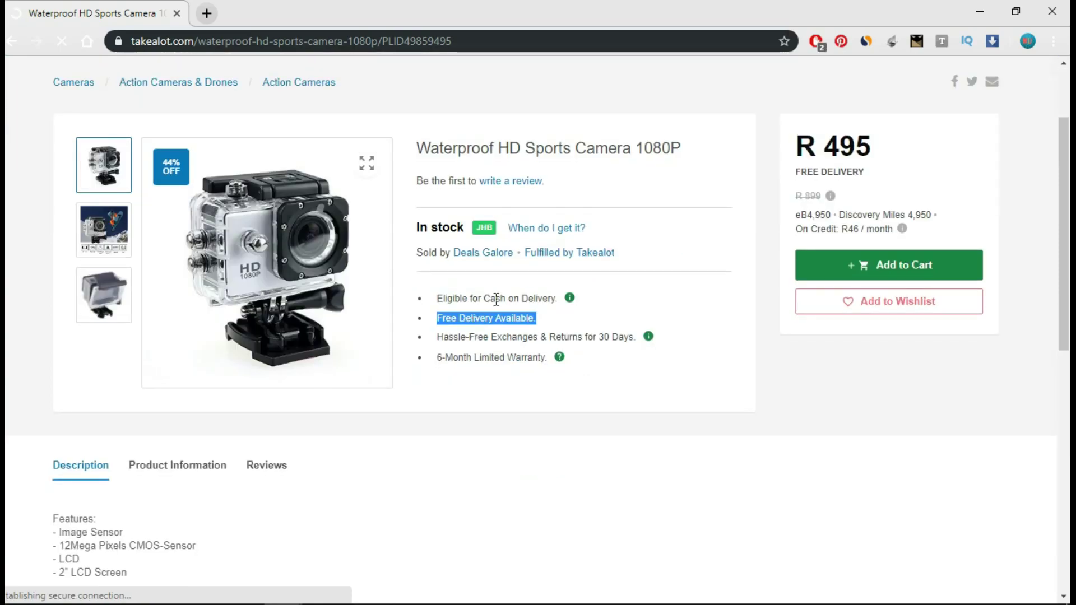
pyautogui.tripleClick(495, 298)
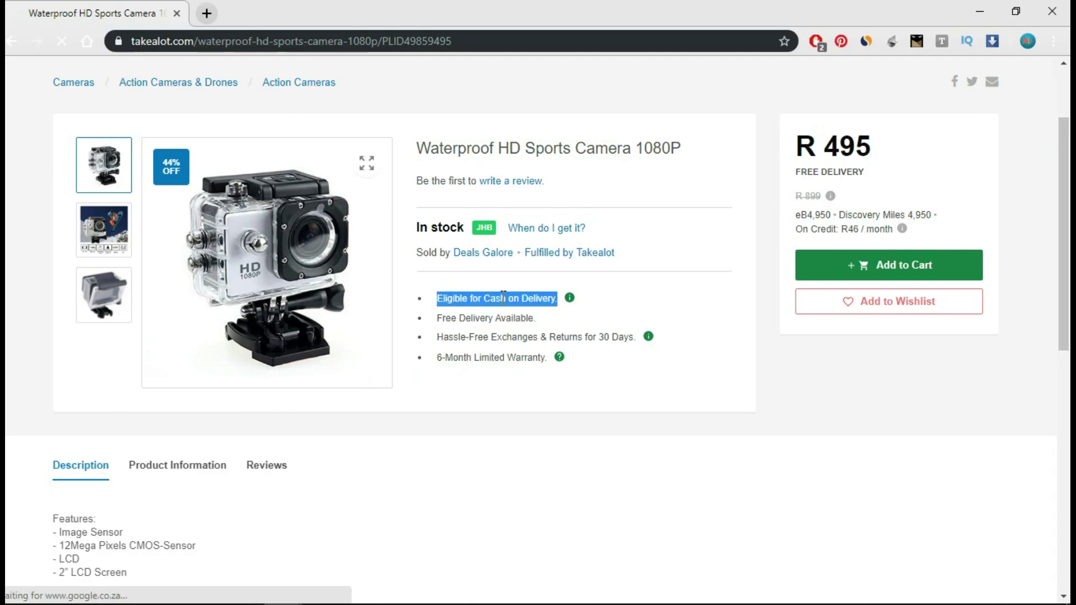
pyautogui.tripleClick(502, 296)
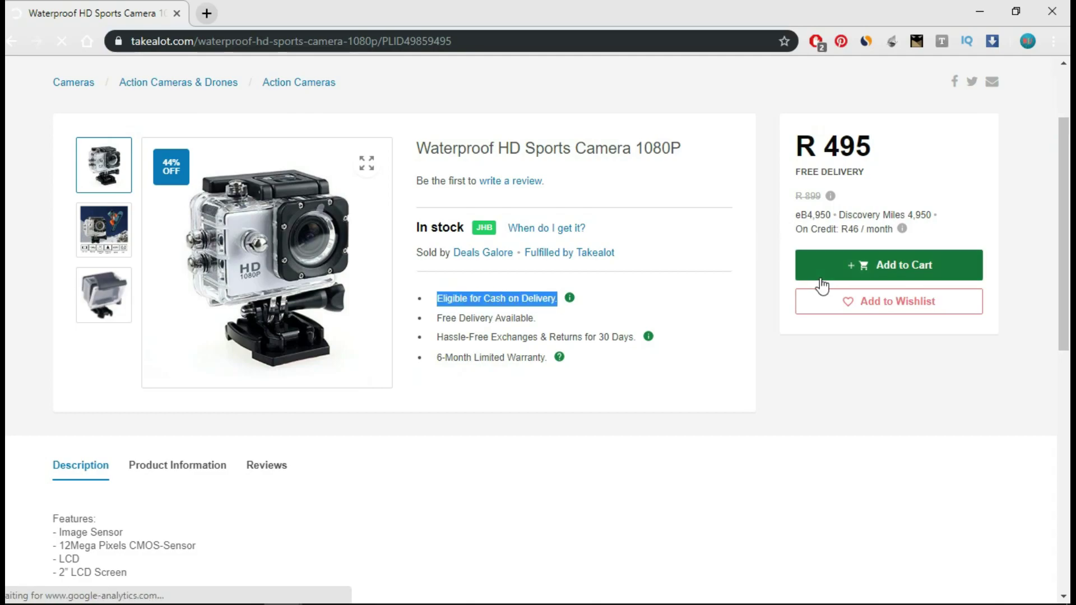
pyautogui.scroll(-1, 610, 323)
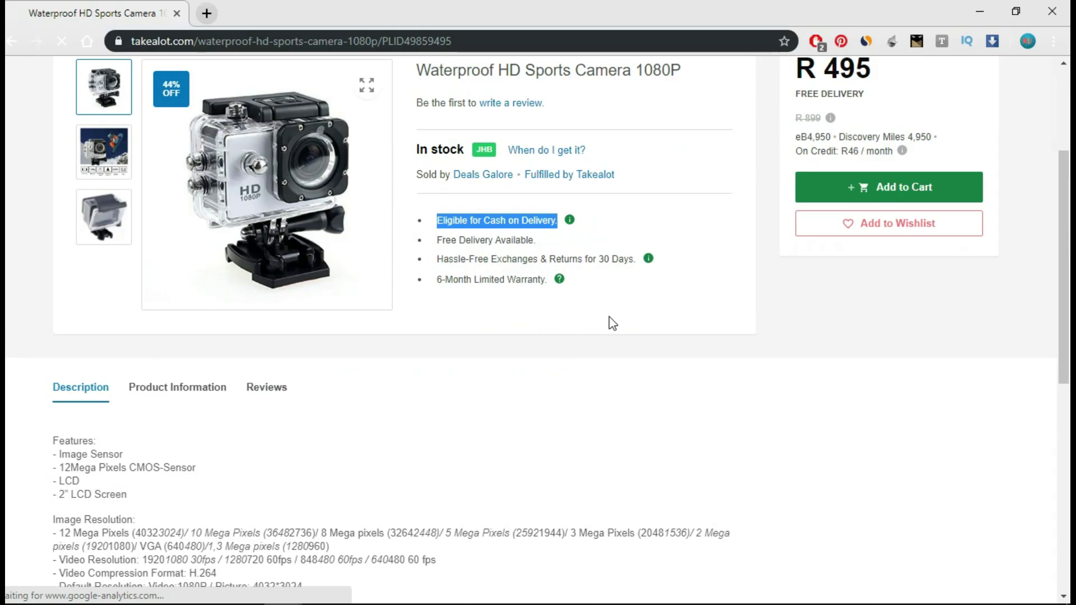
pyautogui.scroll(-4, 612, 323)
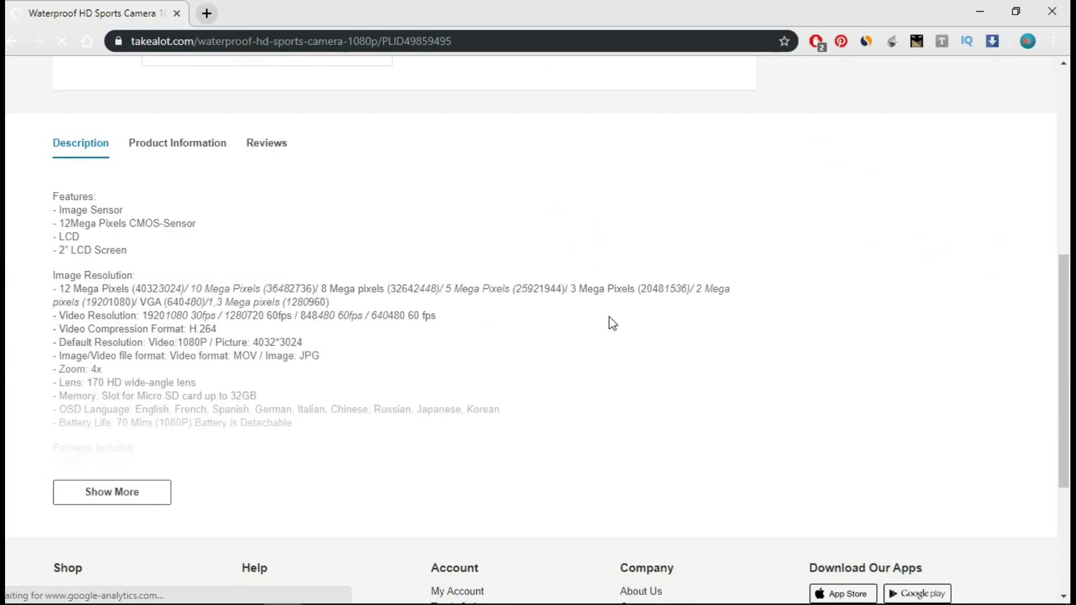
# - Add the camera to the cart, proceed from the cart to checkout and choose courier delivery for the order
pyautogui.scroll(7, 613, 323)
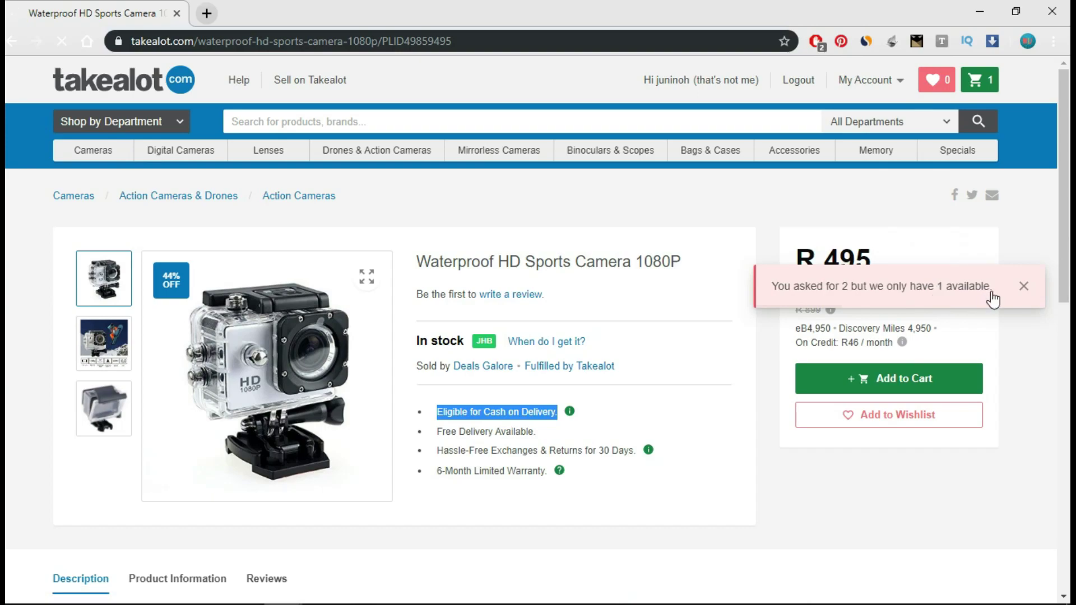
pyautogui.click(990, 81)
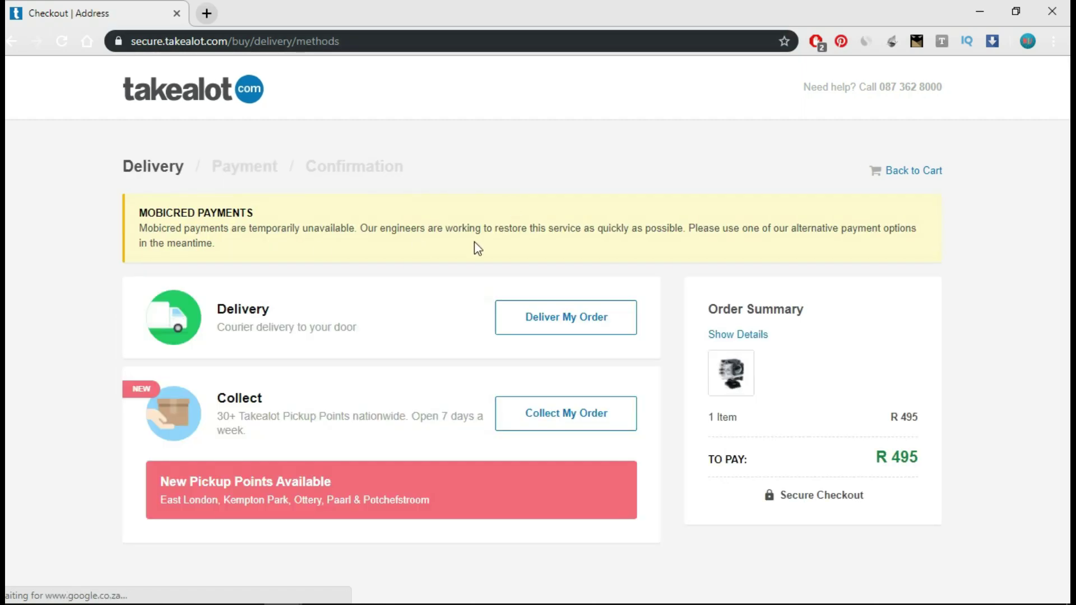
pyautogui.click(572, 318)
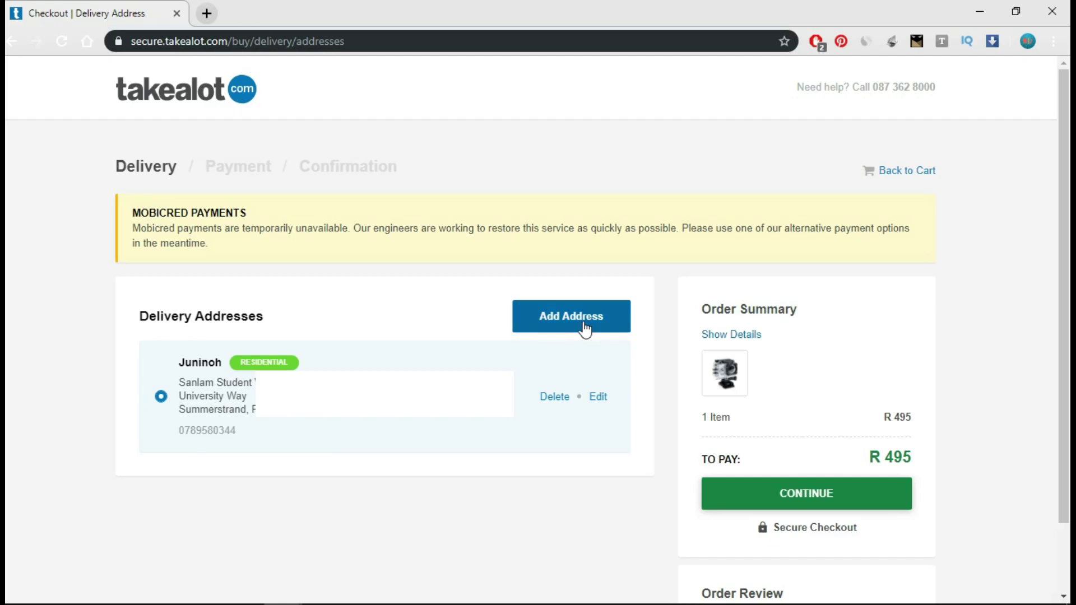
# - Open the saved delivery address for editing, review its recipient, street, suburb, city, province and postal code fields, and cancel the edit
pyautogui.click(601, 399)
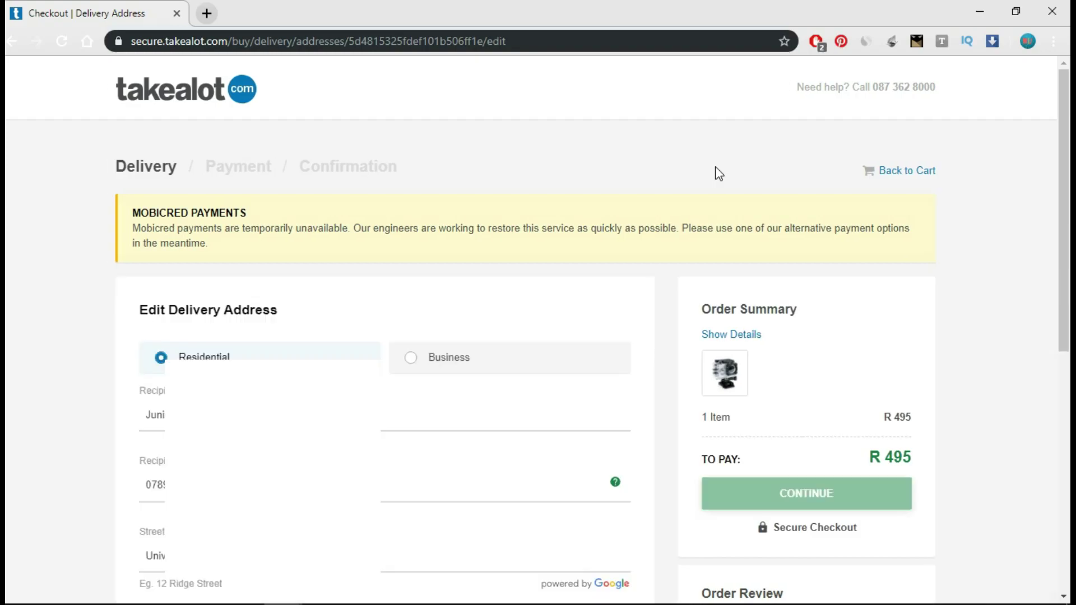
pyautogui.scroll(-4, 525, 268)
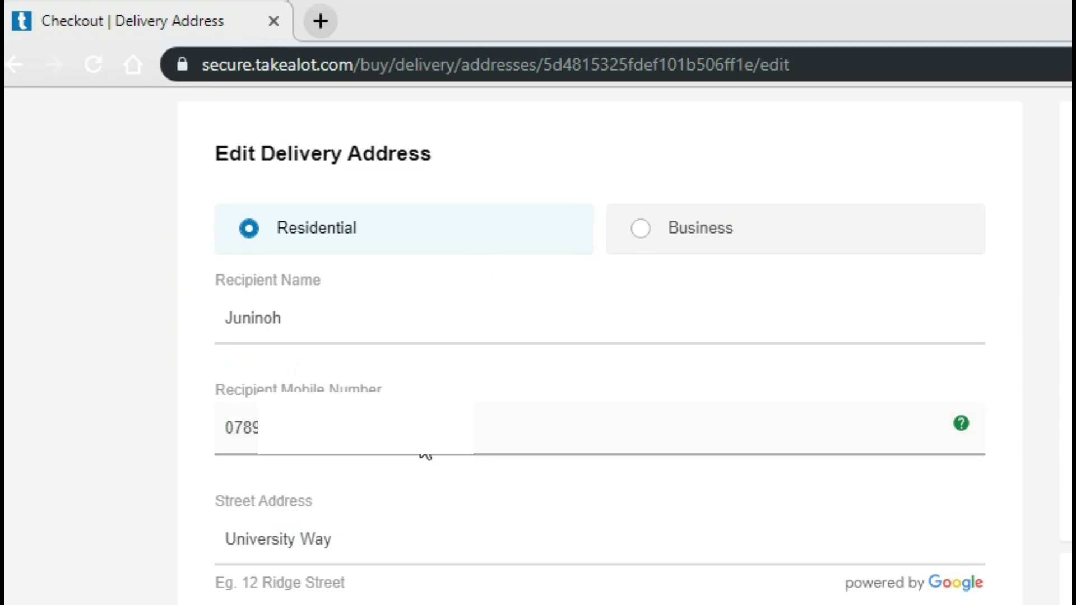
pyautogui.scroll(-2, 424, 455)
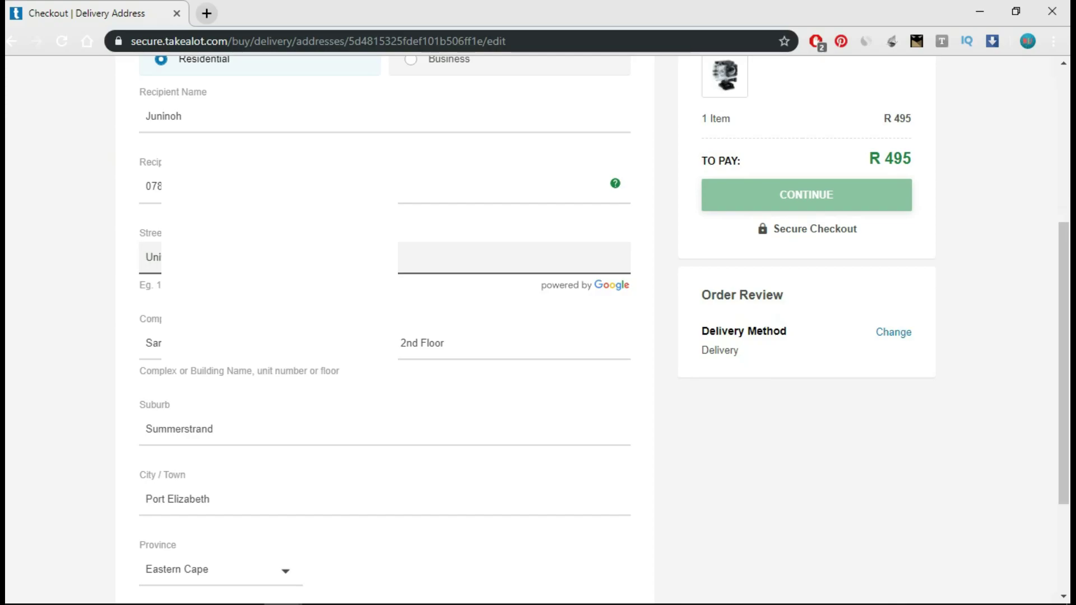
pyautogui.scroll(-3, 299, 380)
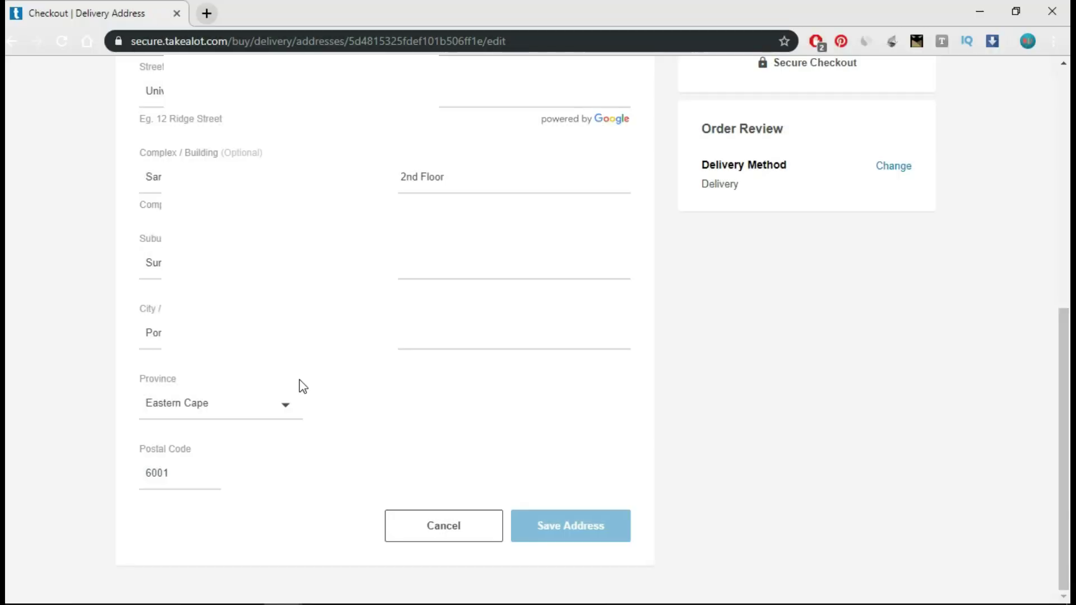
pyautogui.scroll(1, 299, 441)
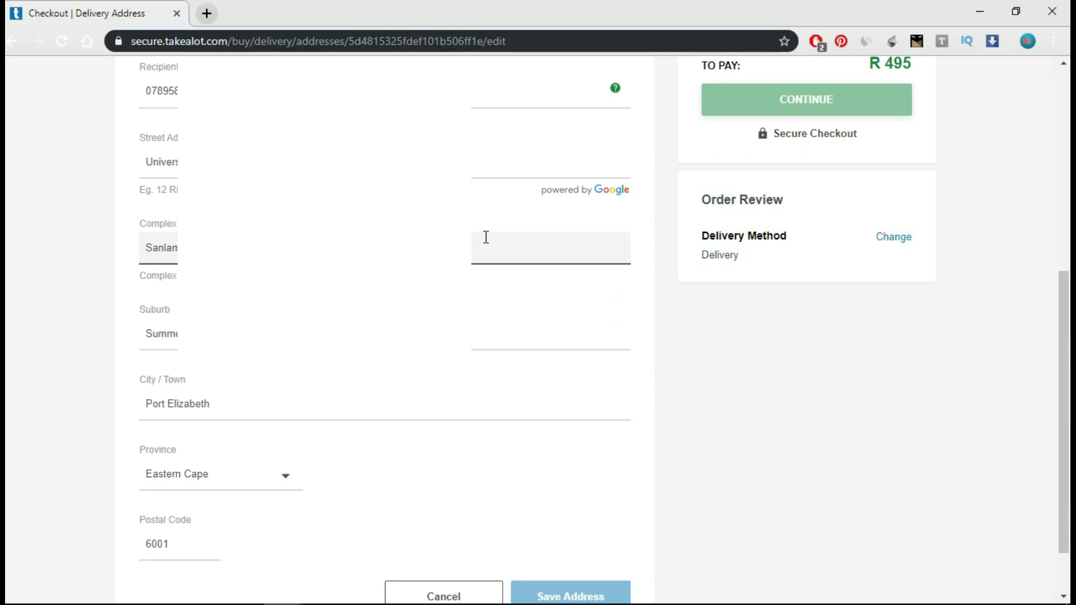
pyautogui.scroll(2, 486, 237)
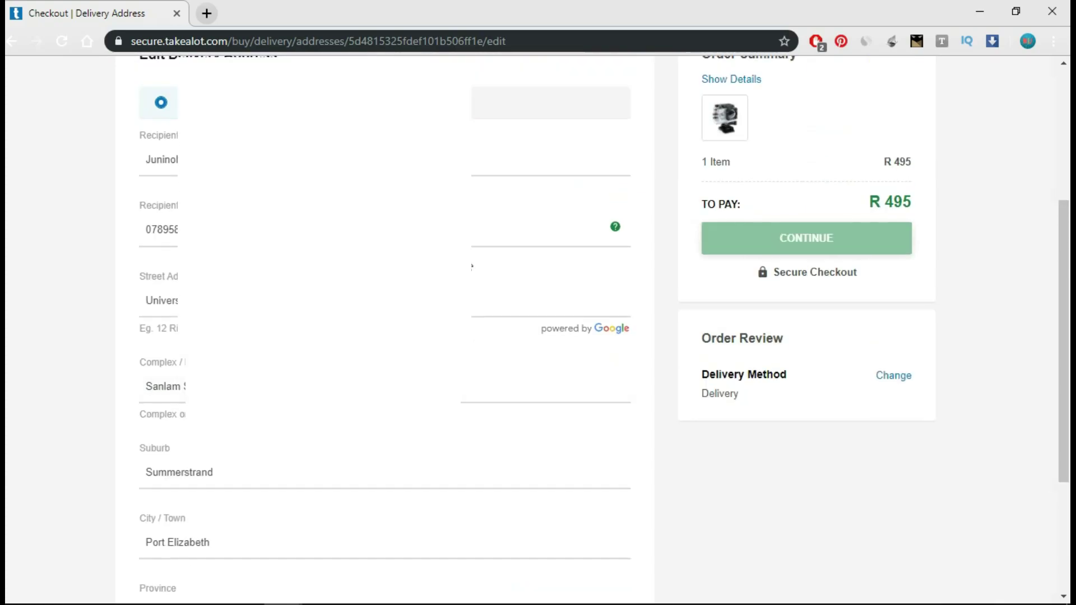
pyautogui.scroll(-3, 472, 266)
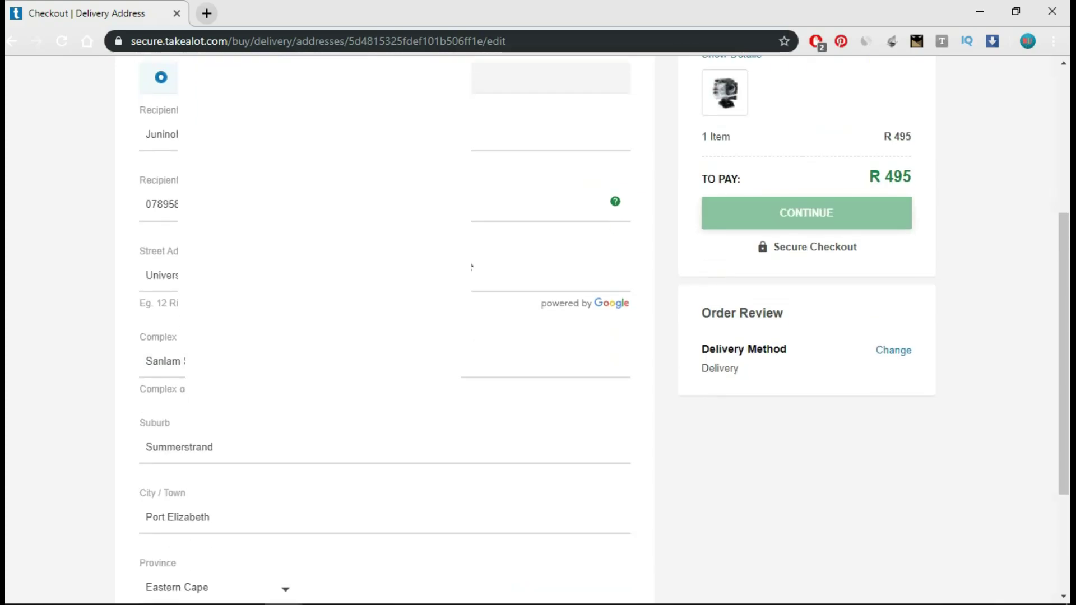
pyautogui.click(453, 529)
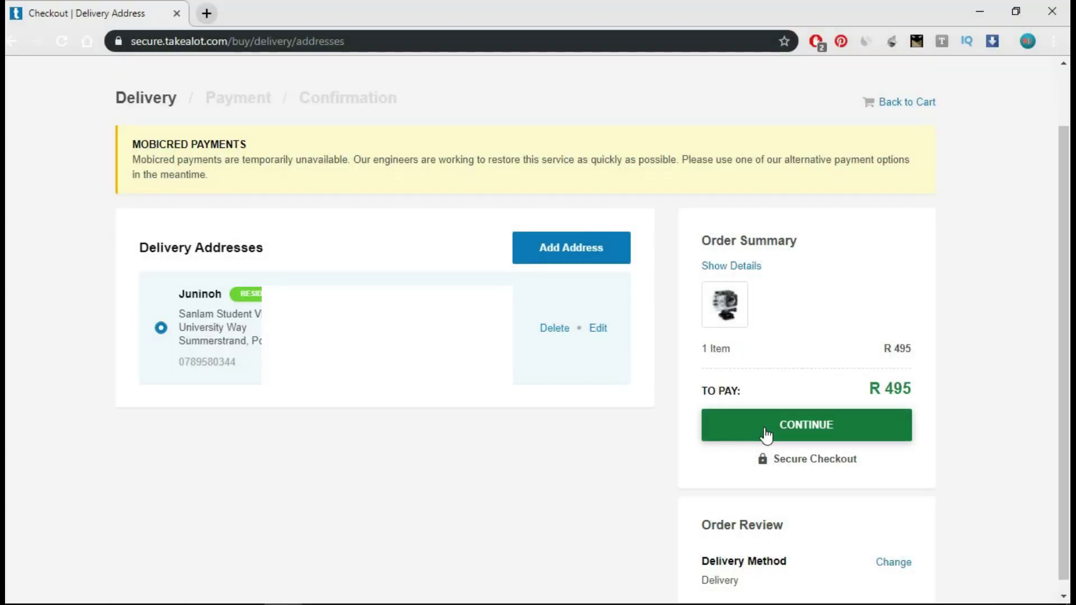
# - Continue checkout with the saved delivery address and review the Standard Delivery date option for the camera
pyautogui.click(768, 435)
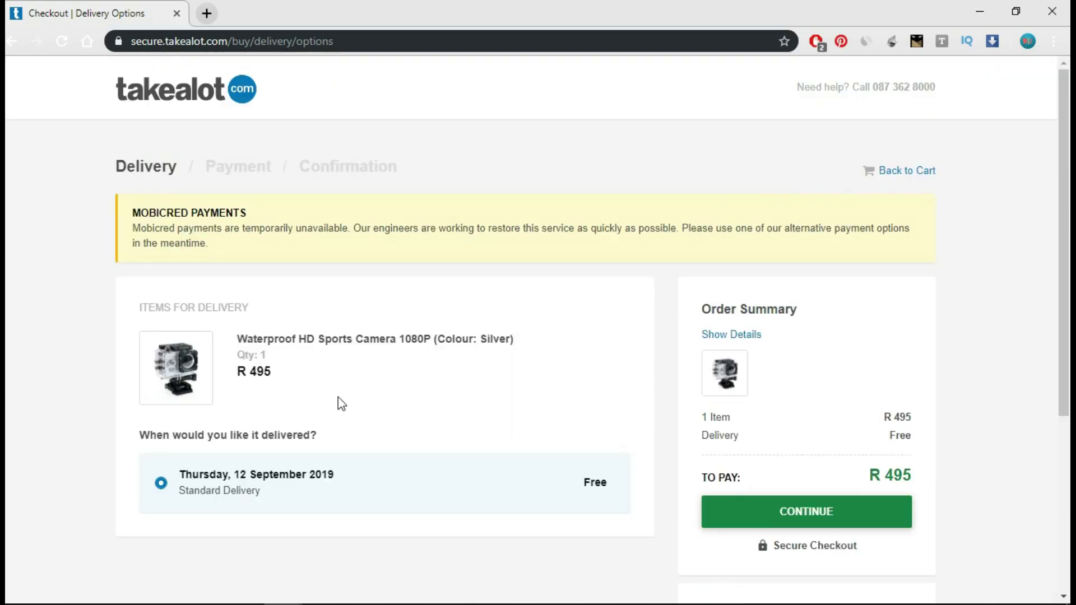
pyautogui.scroll(-1, 338, 397)
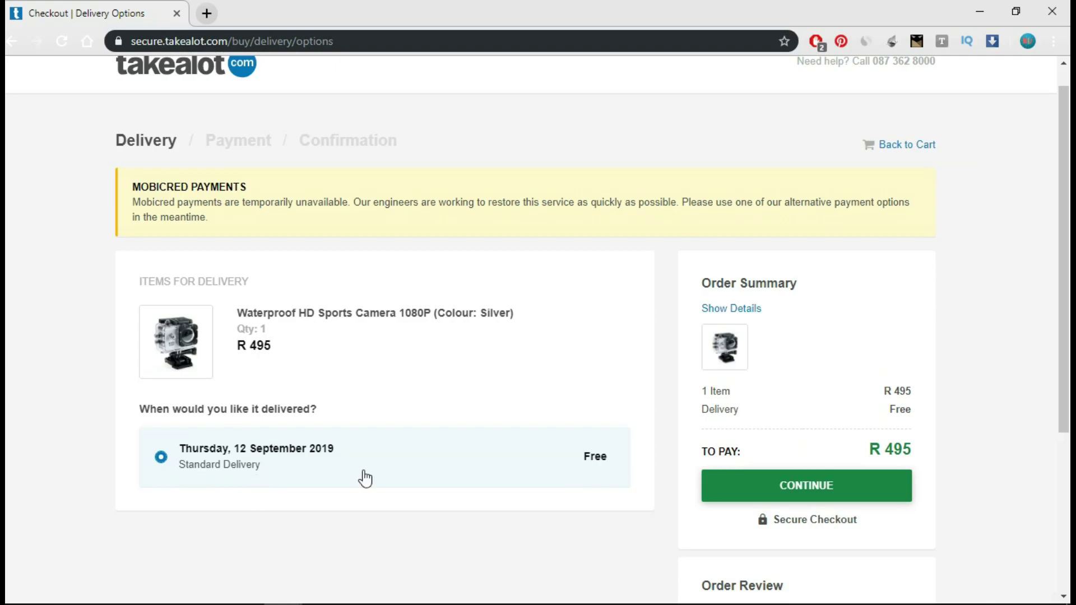
pyautogui.moveTo(396, 604)
pyautogui.scroll(-1, 618, 497)
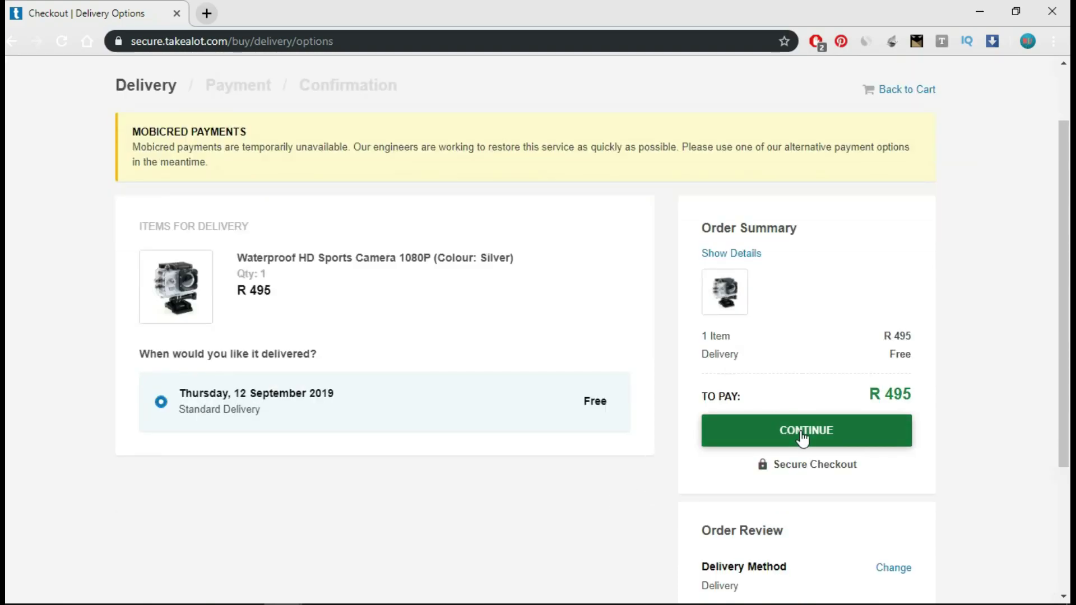
# - Continue to the payment stage without the R5 charity donation and select Cash on Delivery as the payment method
pyautogui.click(802, 434)
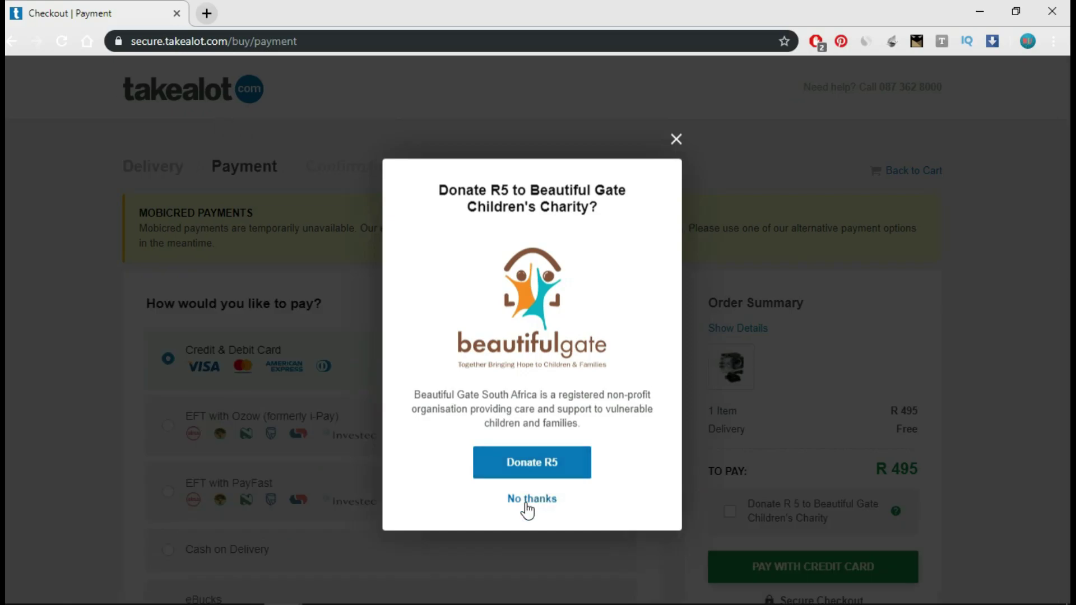
pyautogui.click(562, 495)
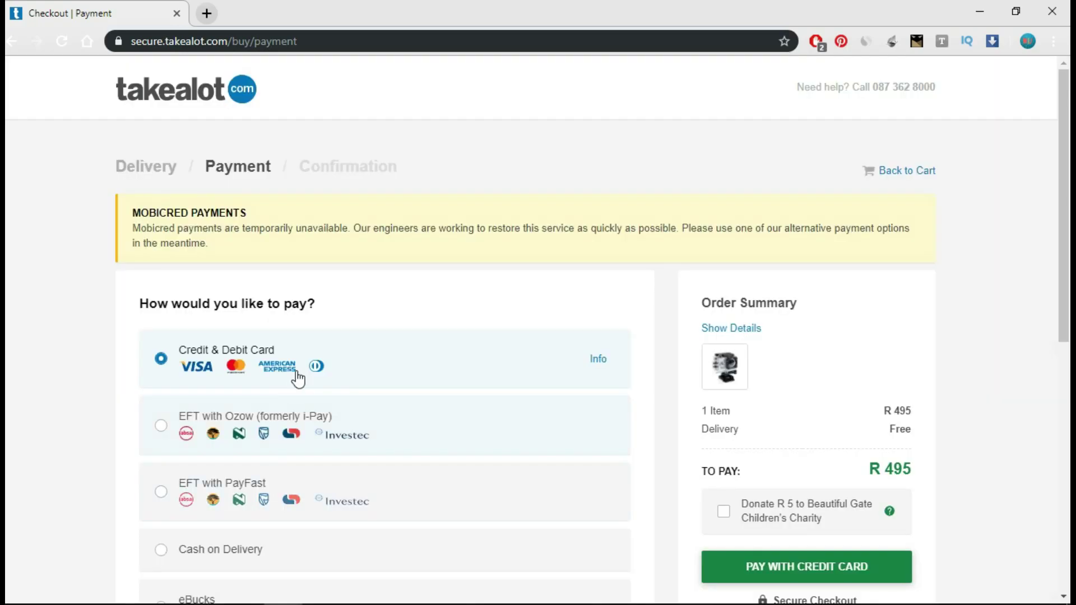
pyautogui.scroll(-1, 280, 414)
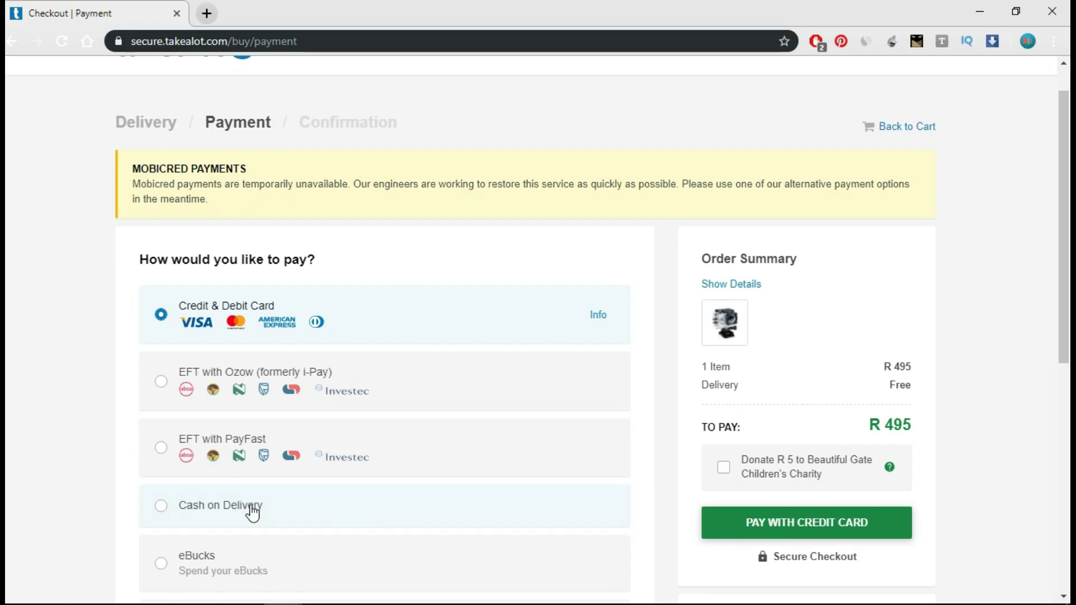
pyautogui.click(359, 490)
# - Review the other payment, gift voucher and gift message options, and confirm the Cash on Delivery order
pyautogui.scroll(-4, 358, 492)
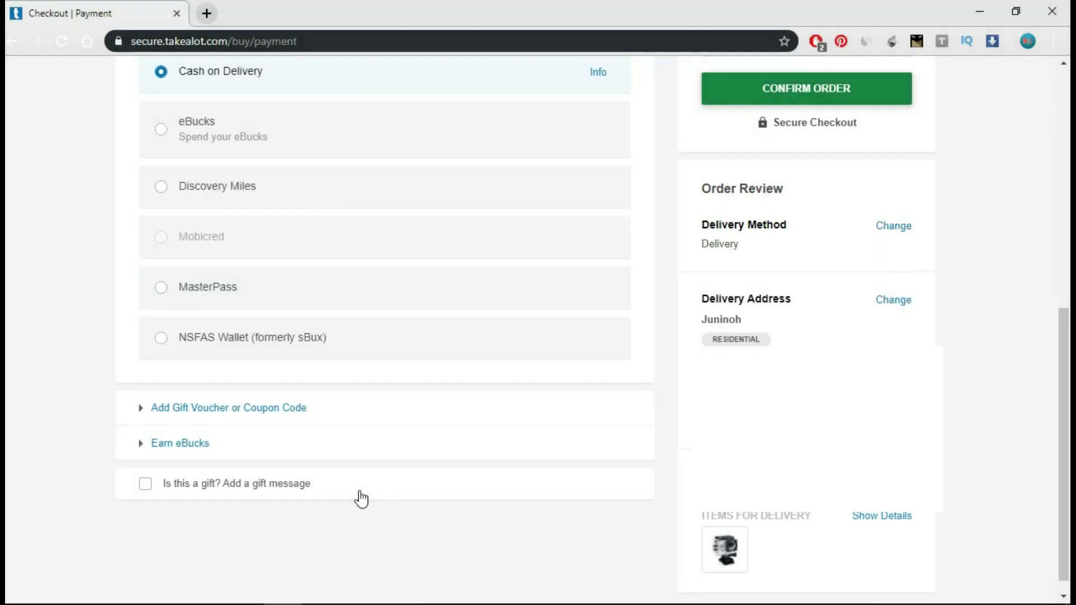
pyautogui.scroll(1, 361, 498)
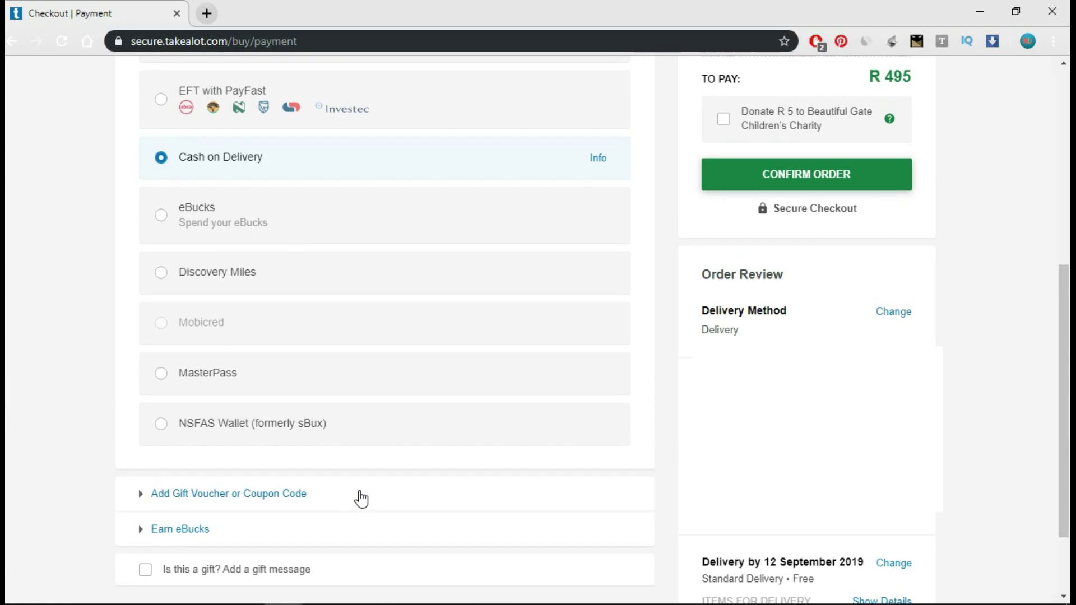
pyautogui.scroll(1, 360, 498)
pyautogui.scroll(-3, 361, 498)
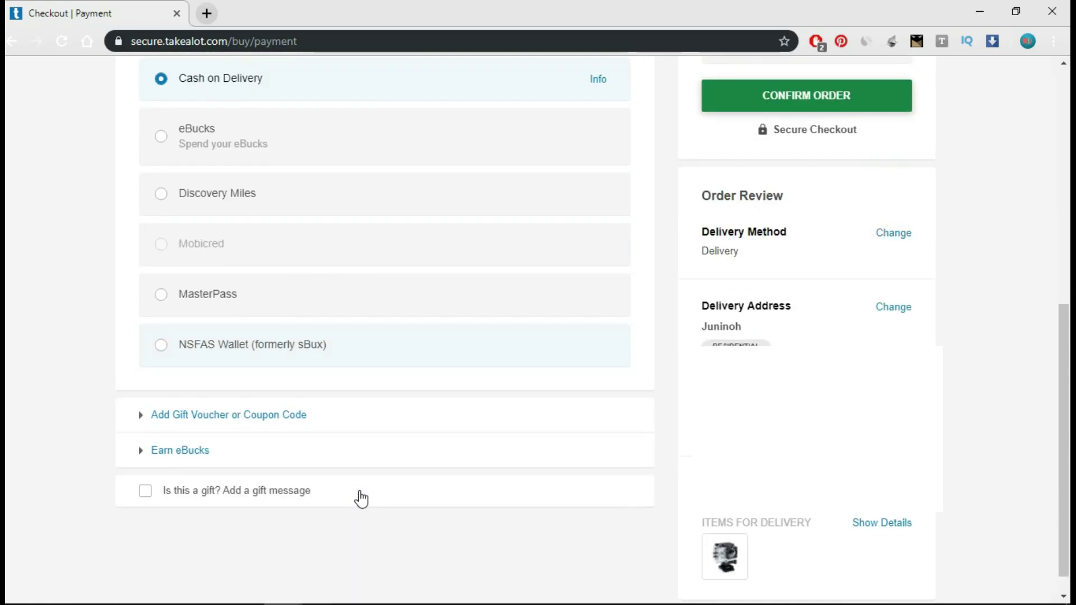
pyautogui.scroll(3, 361, 499)
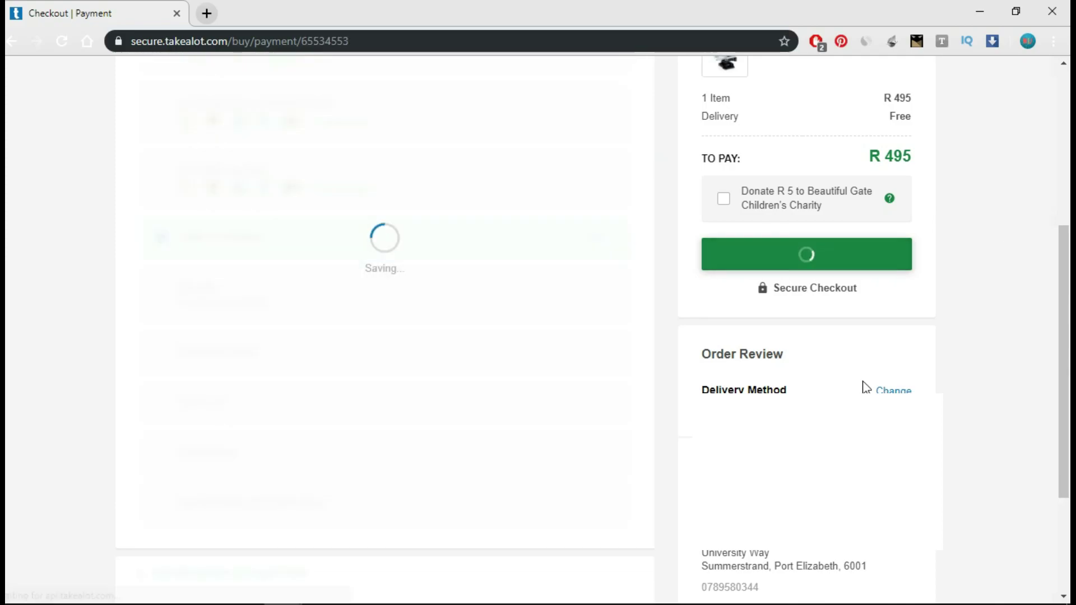
pyautogui.scroll(-1, 517, 375)
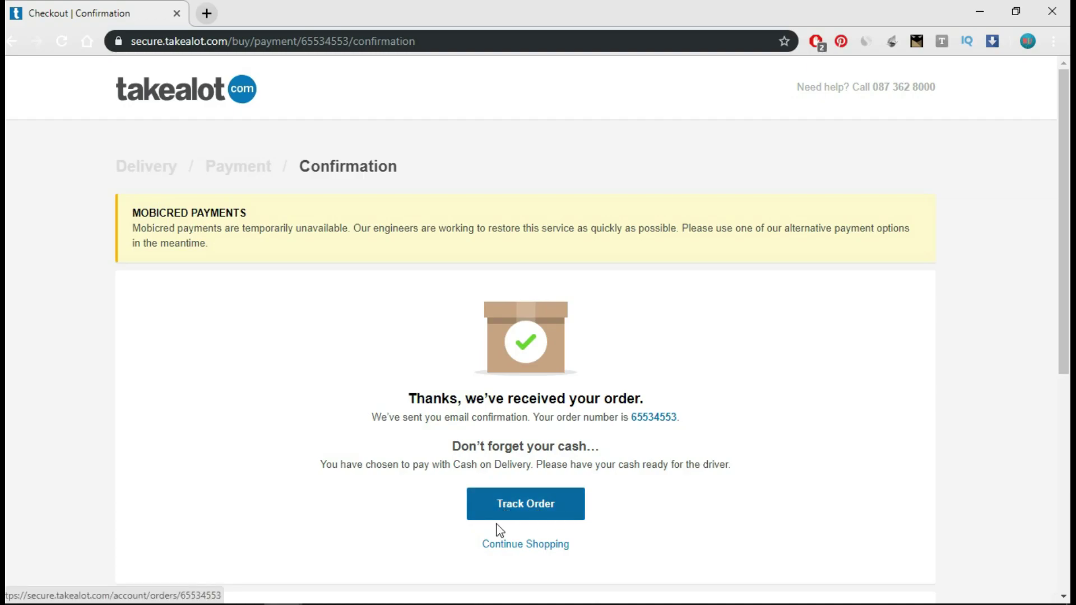
# - Open the new camera order from the confirmation page and review its delivery, payment and item details
pyautogui.click(541, 514)
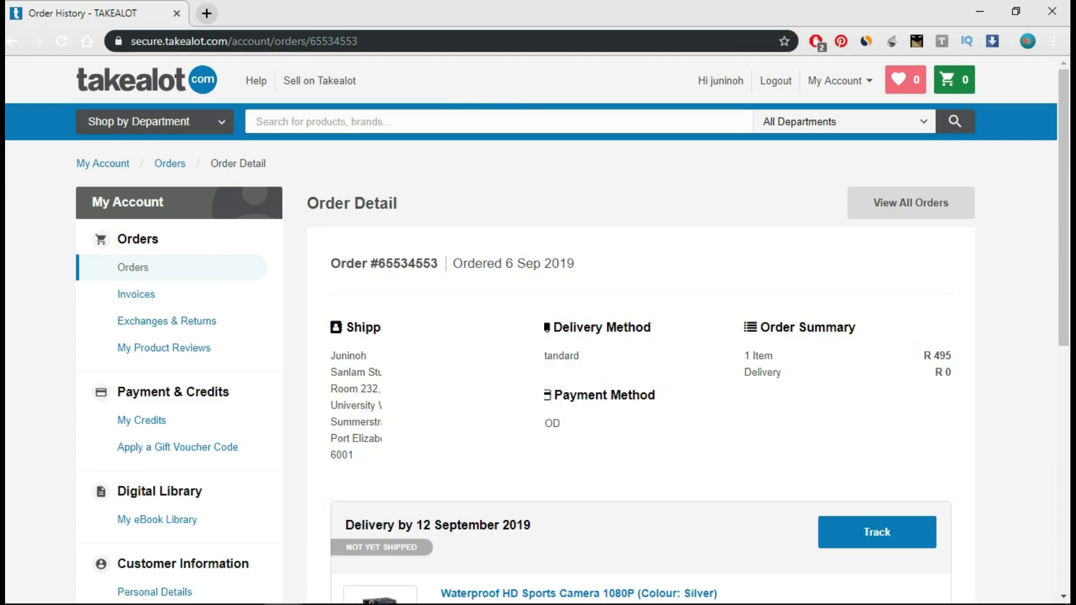
pyautogui.scroll(-1, 721, 375)
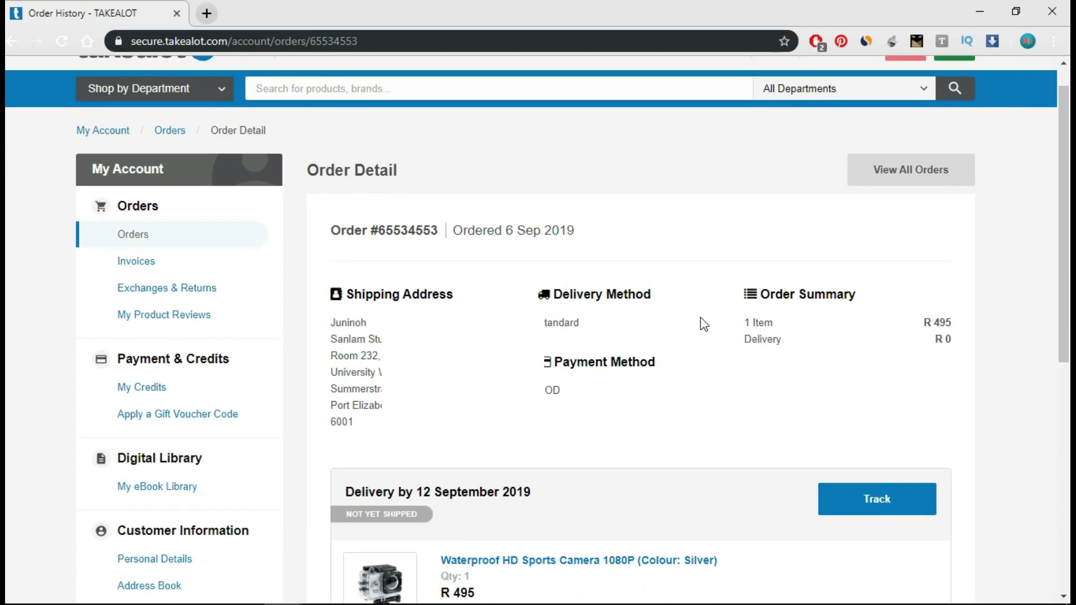
pyautogui.scroll(-5, 669, 365)
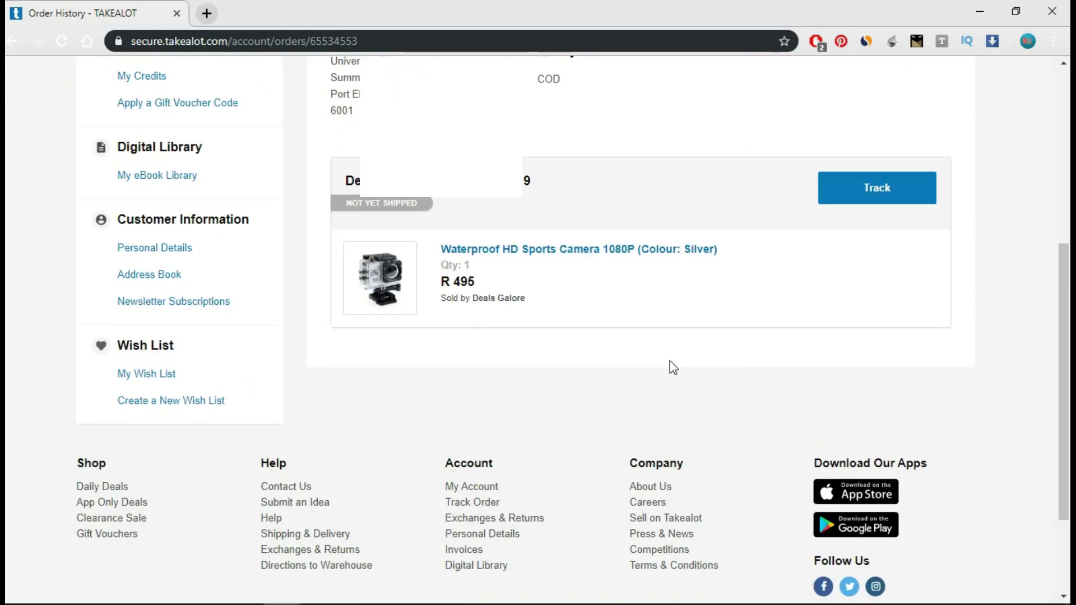
pyautogui.scroll(1, 670, 367)
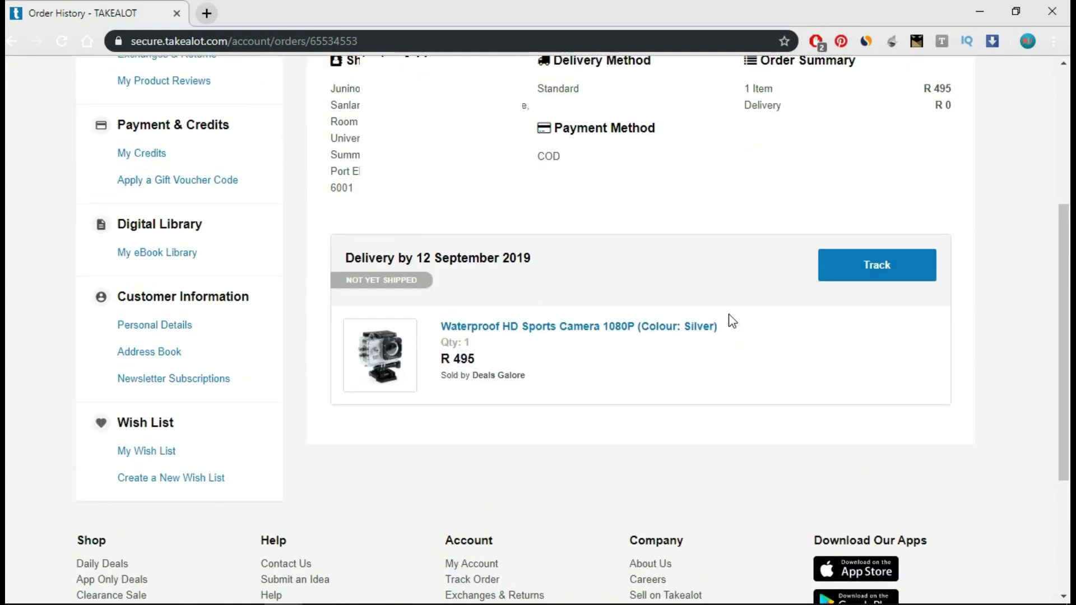
# - Track the camera's delivery and highlight the expected shipping stage and the delivery date on the progress timeline
pyautogui.click(866, 271)
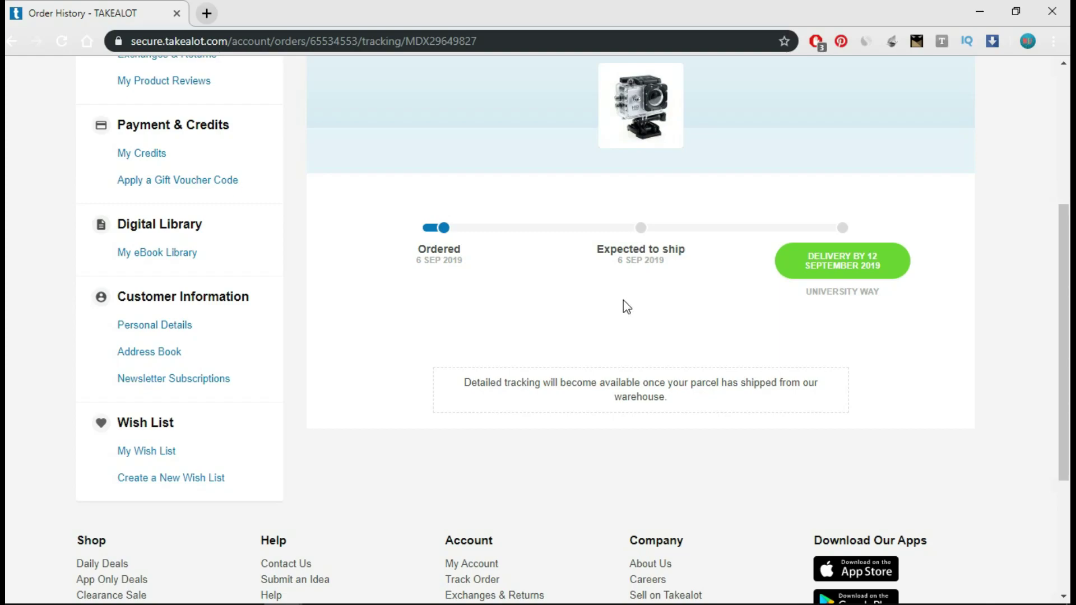
pyautogui.tripleClick(663, 253)
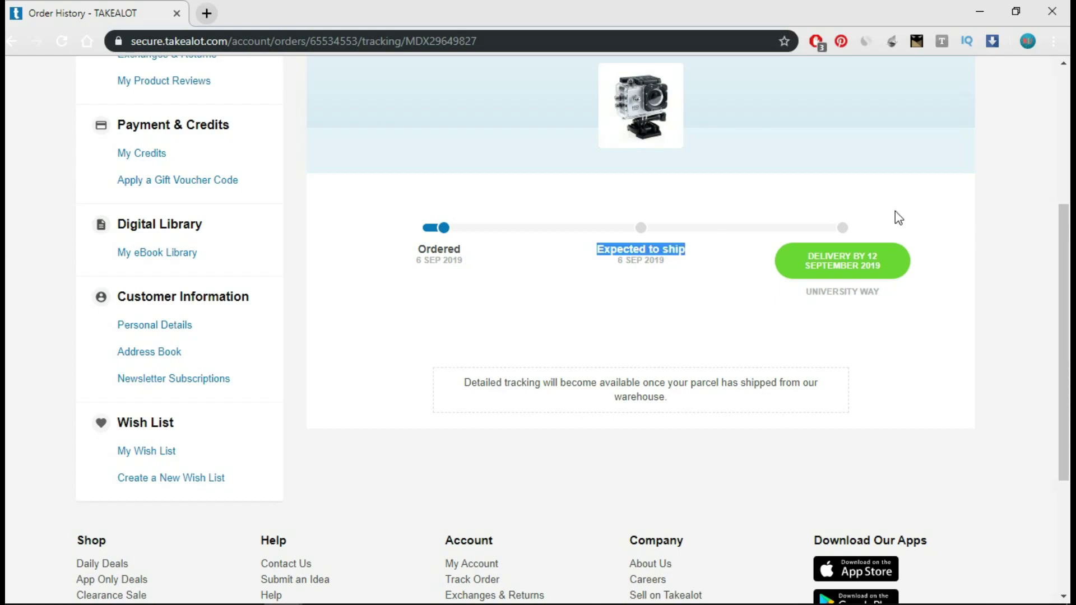
pyautogui.tripleClick(871, 259)
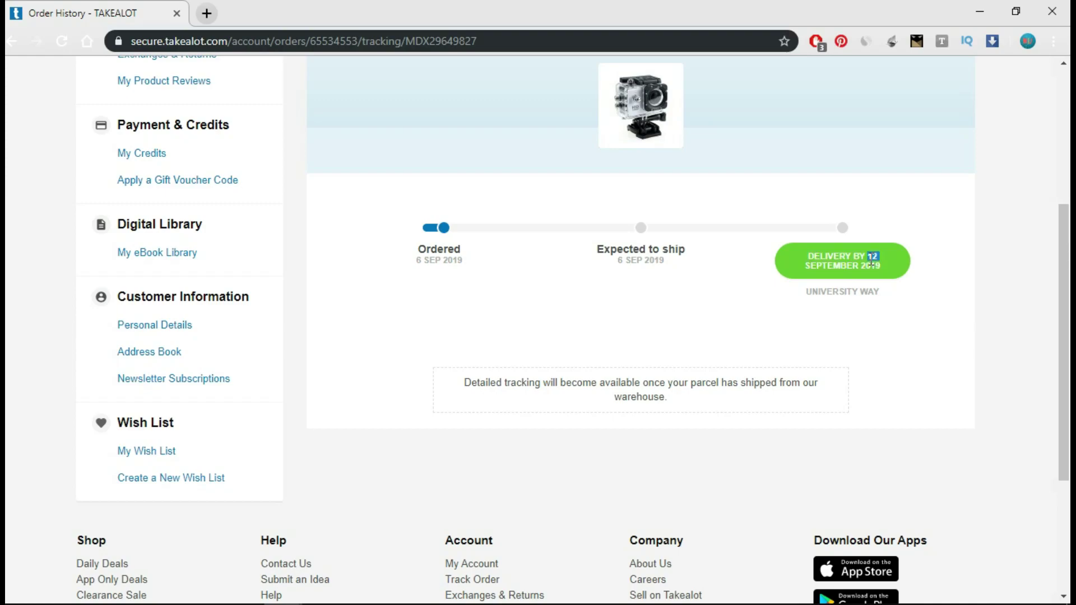
pyautogui.tripleClick(872, 263)
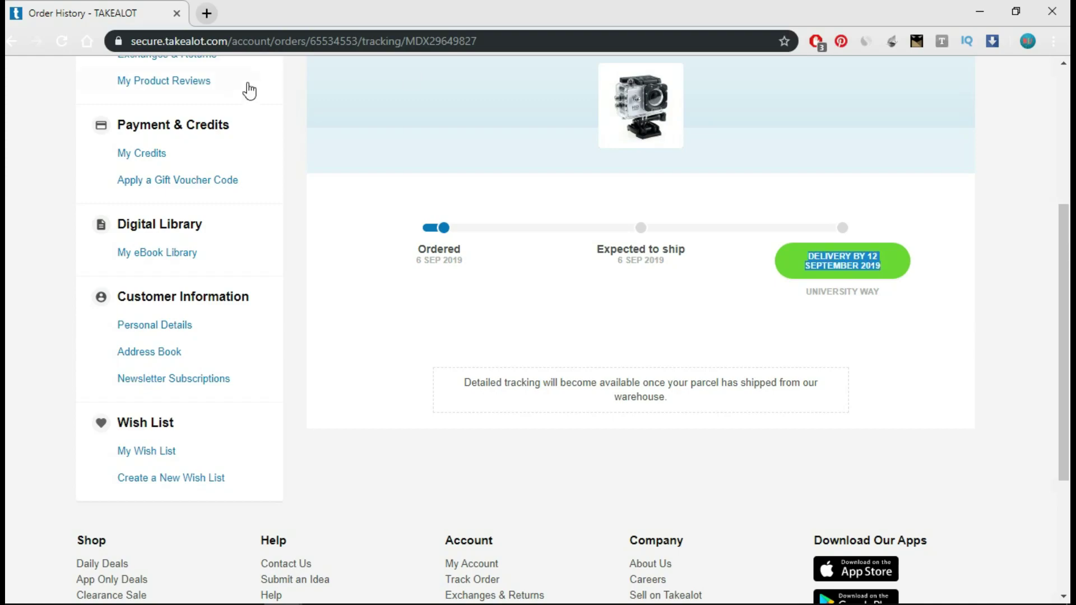
# - View the account's invoices list and open the order belonging to the 449.00 invoice dated 2018-09-11
pyautogui.scroll(2, 159, 307)
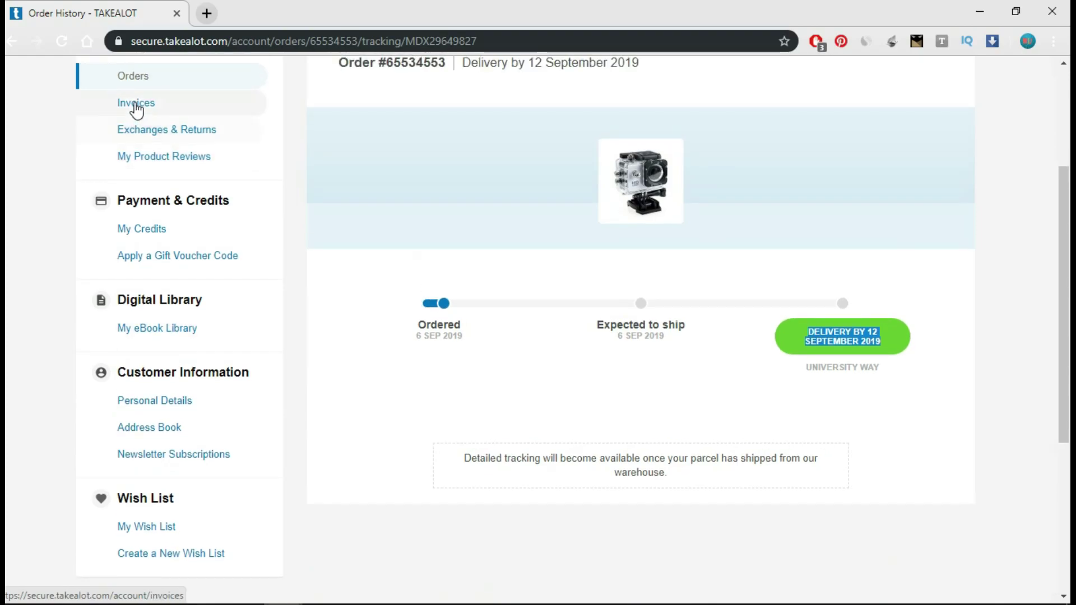
pyautogui.click(154, 105)
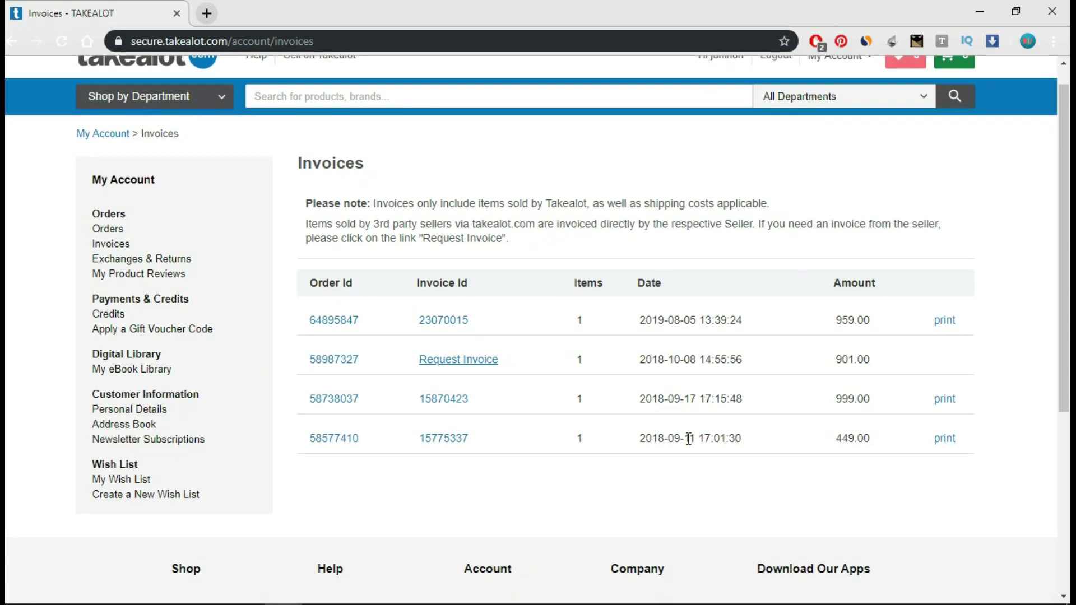
pyautogui.scroll(-1, 688, 440)
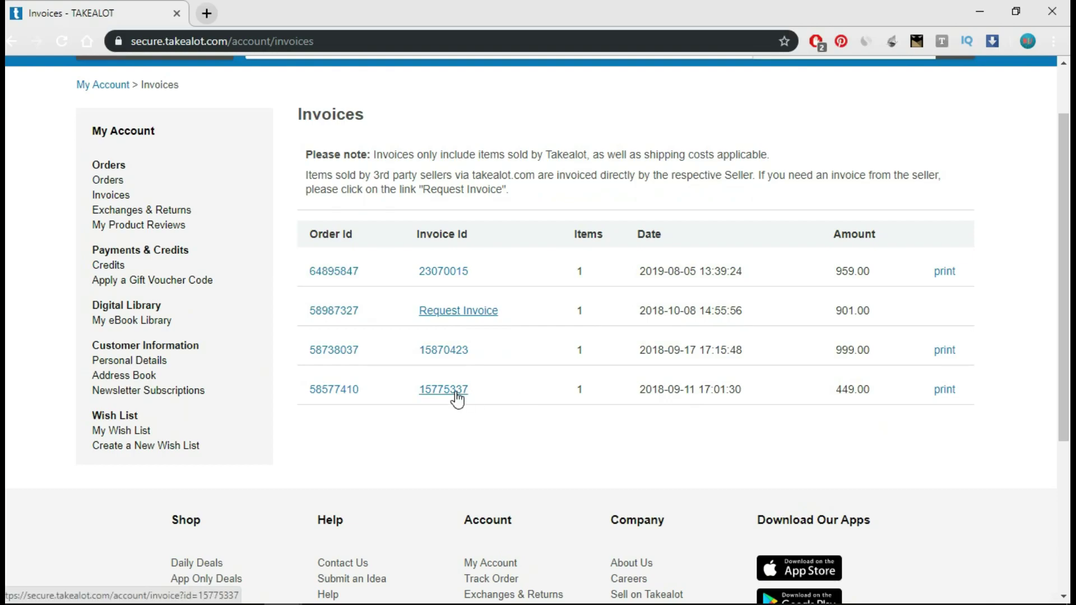
pyautogui.click(347, 390)
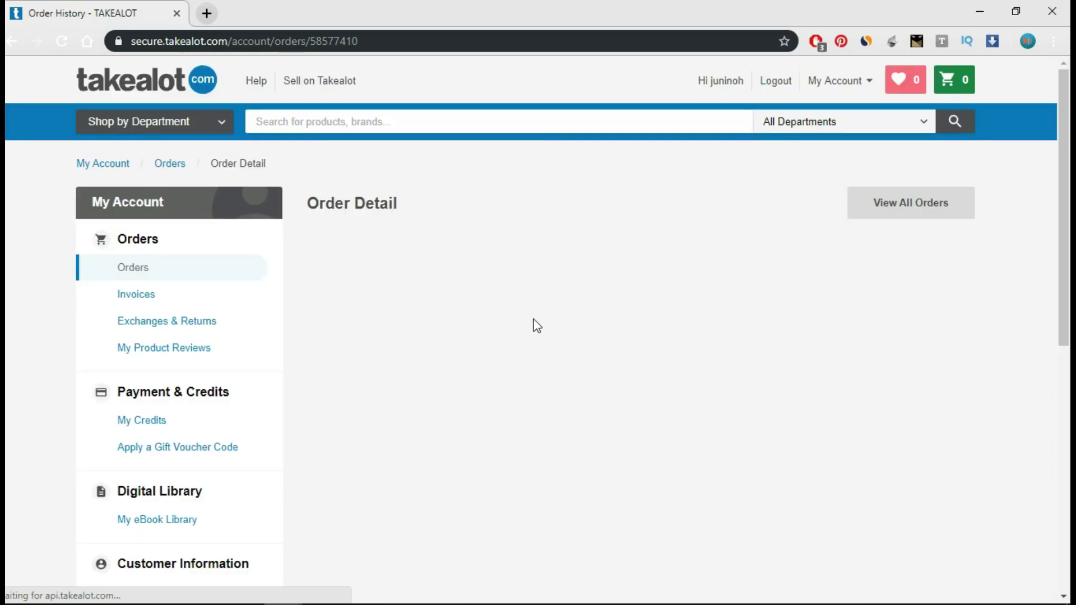
# - Review the past textbook order's shipping, payment, summary and delivery details, and return to the store's homepage
pyautogui.scroll(-1, 559, 421)
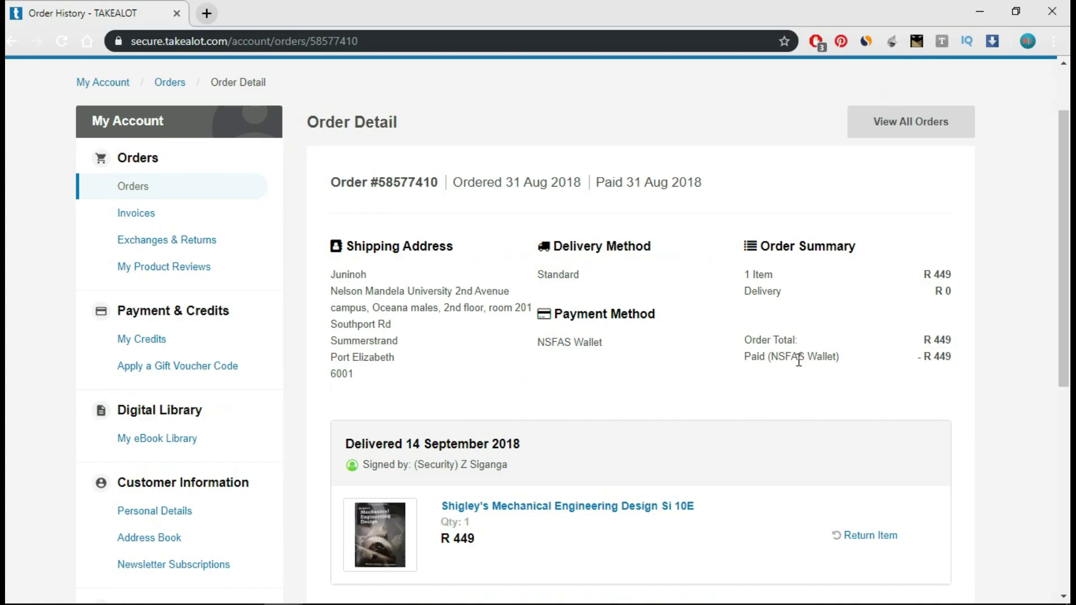
pyautogui.scroll(-1, 639, 376)
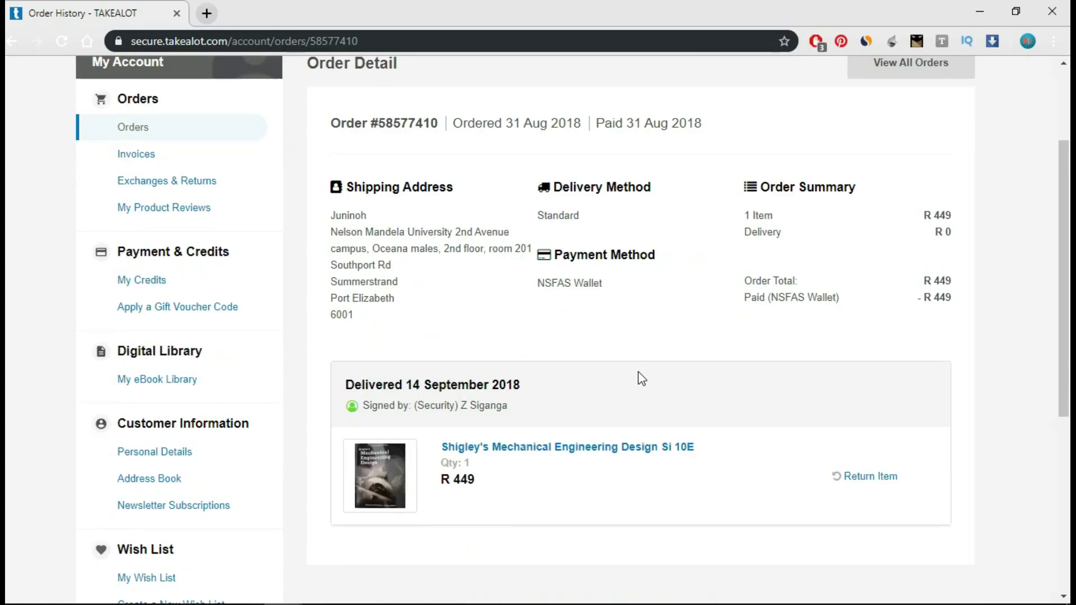
pyautogui.scroll(2, 638, 377)
pyautogui.scroll(-3, 639, 378)
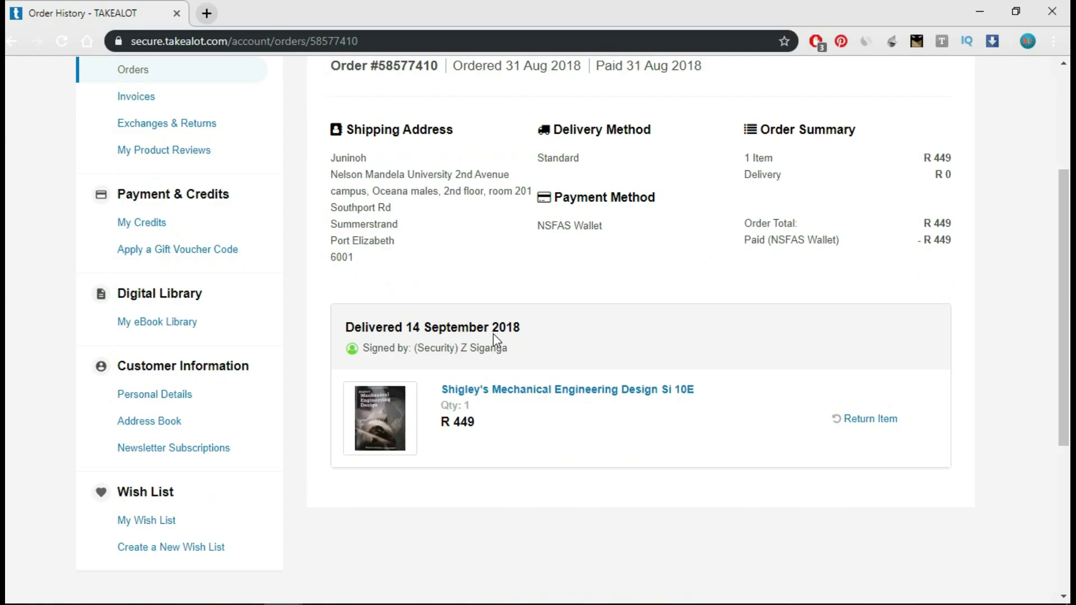
pyautogui.scroll(4, 495, 336)
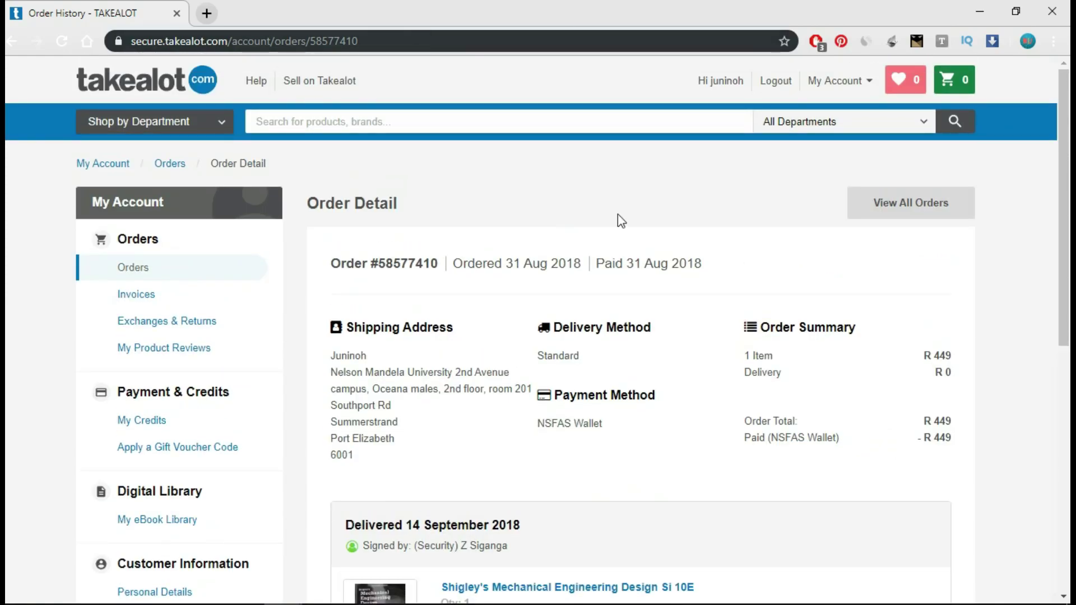
pyautogui.click(179, 84)
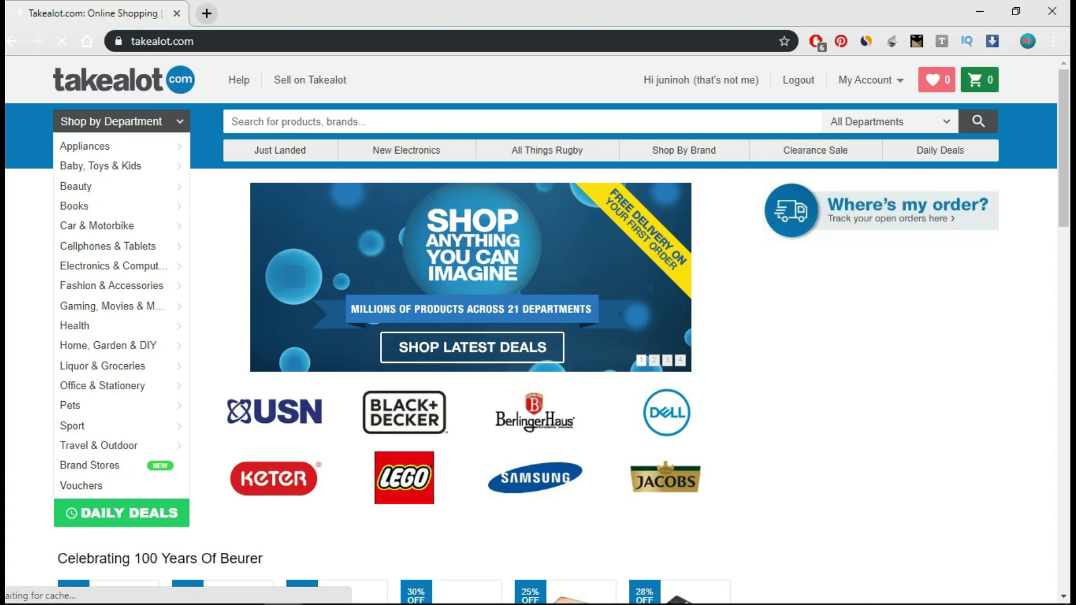
pyautogui.moveTo(803, 594)
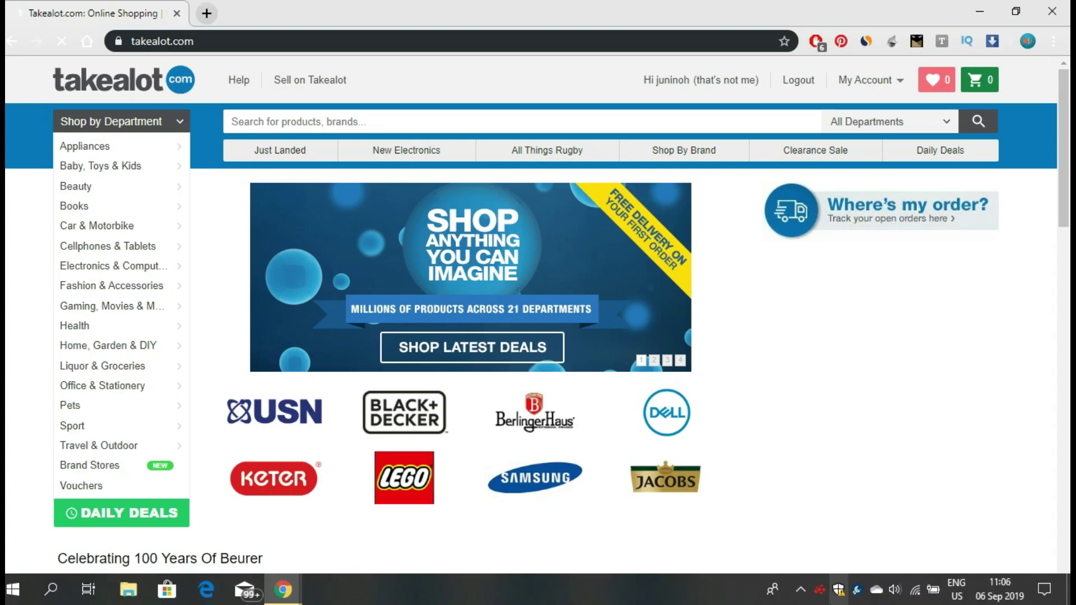
pyautogui.click(801, 590)
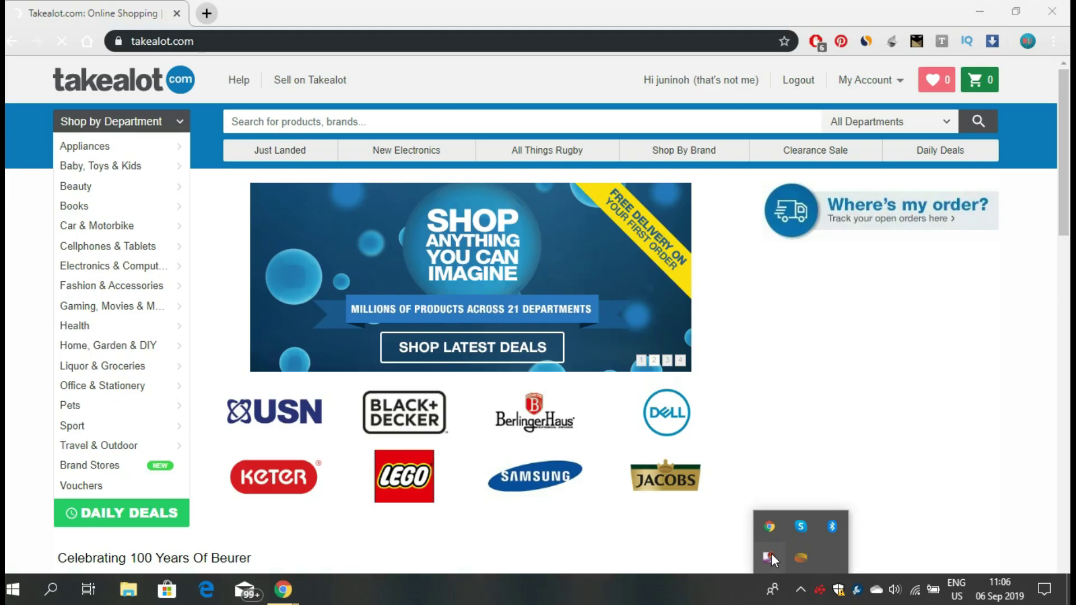